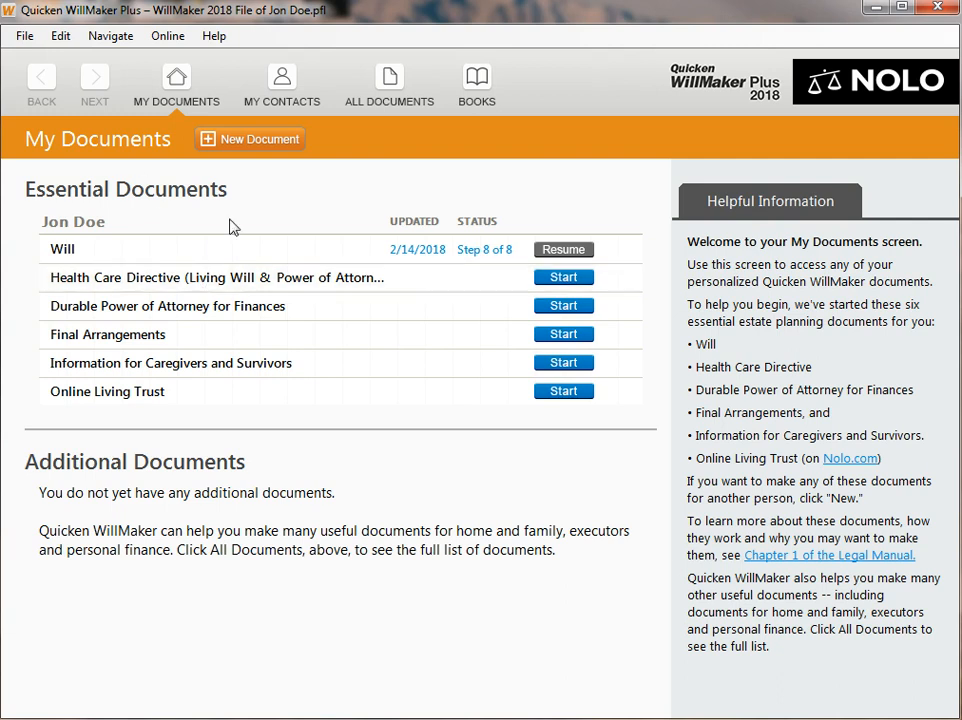
Select Jon Doe's will on My Documents to view its description.
click(262, 249)
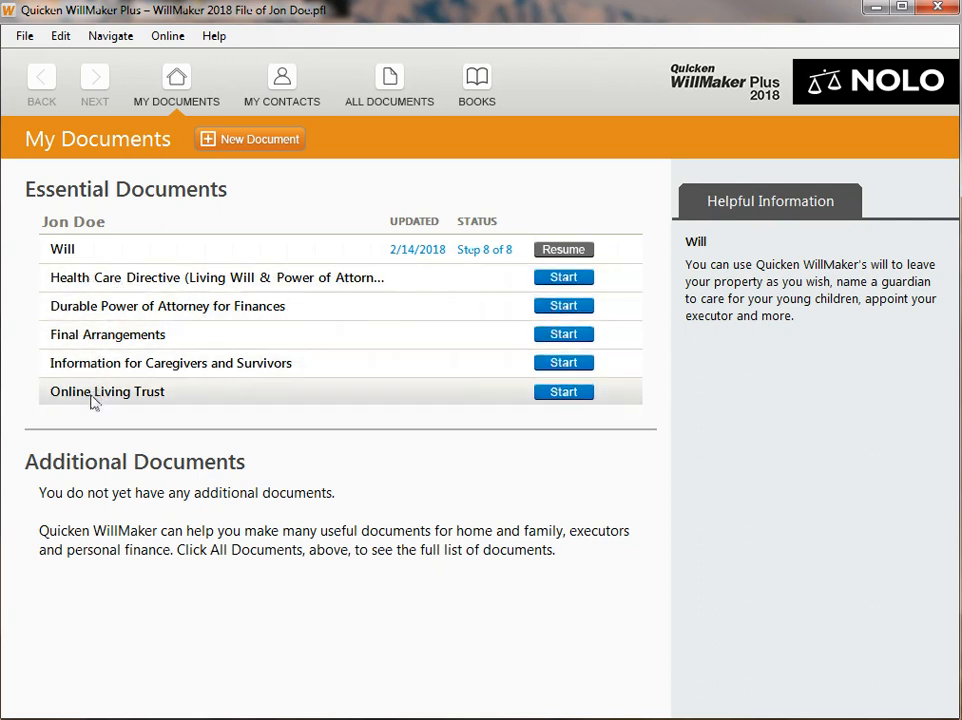
mouse_move(563, 249)
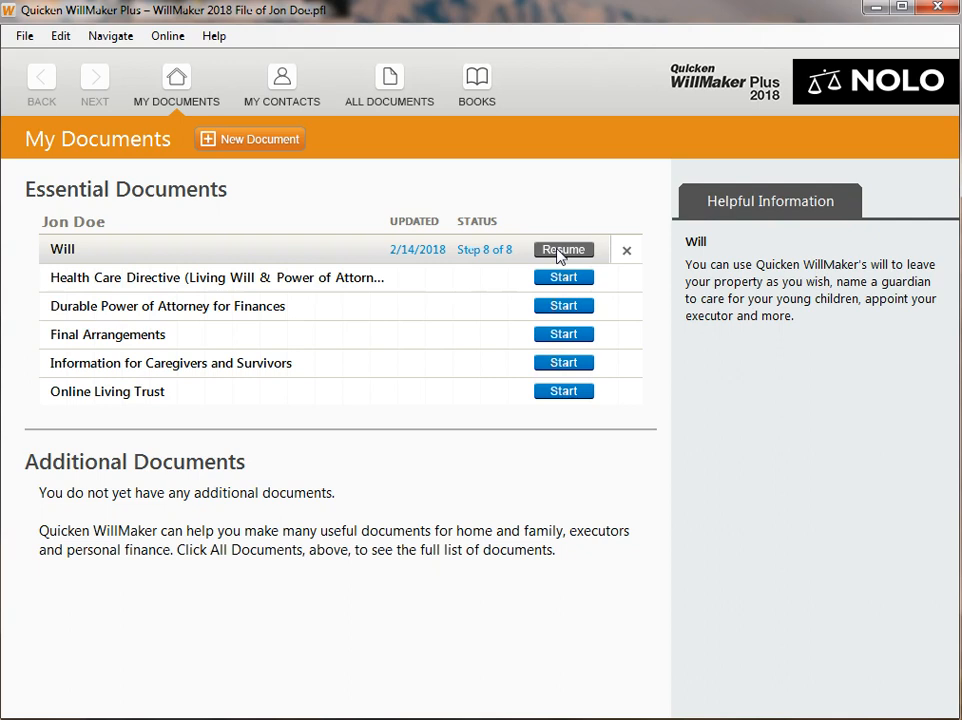
Resume Jon Doe's will and review the About Wills help on the checklist.
click(560, 252)
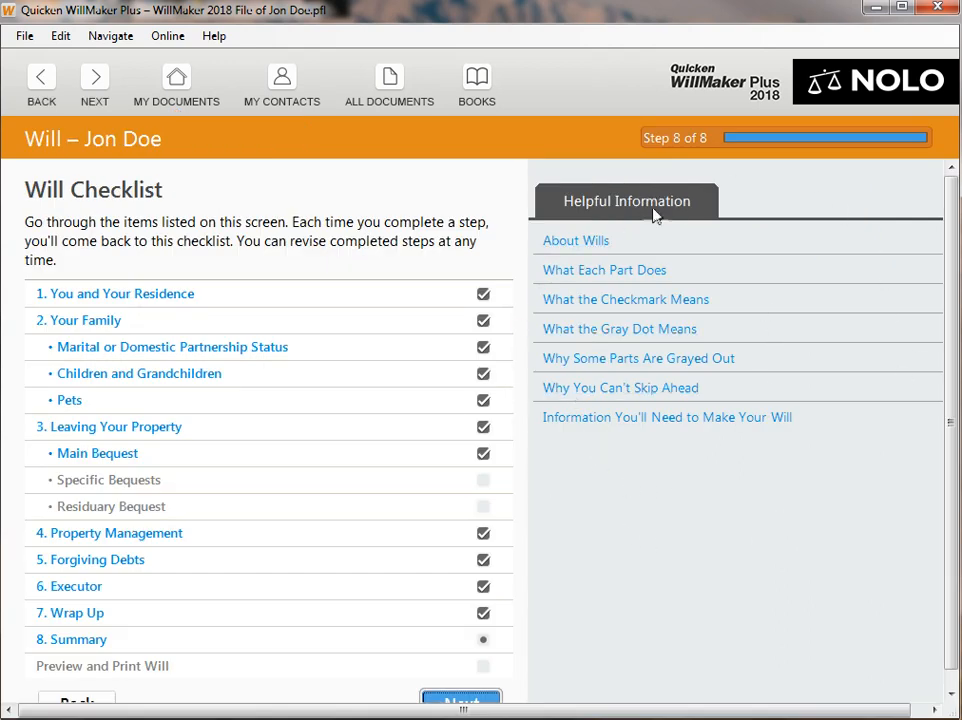
click(563, 243)
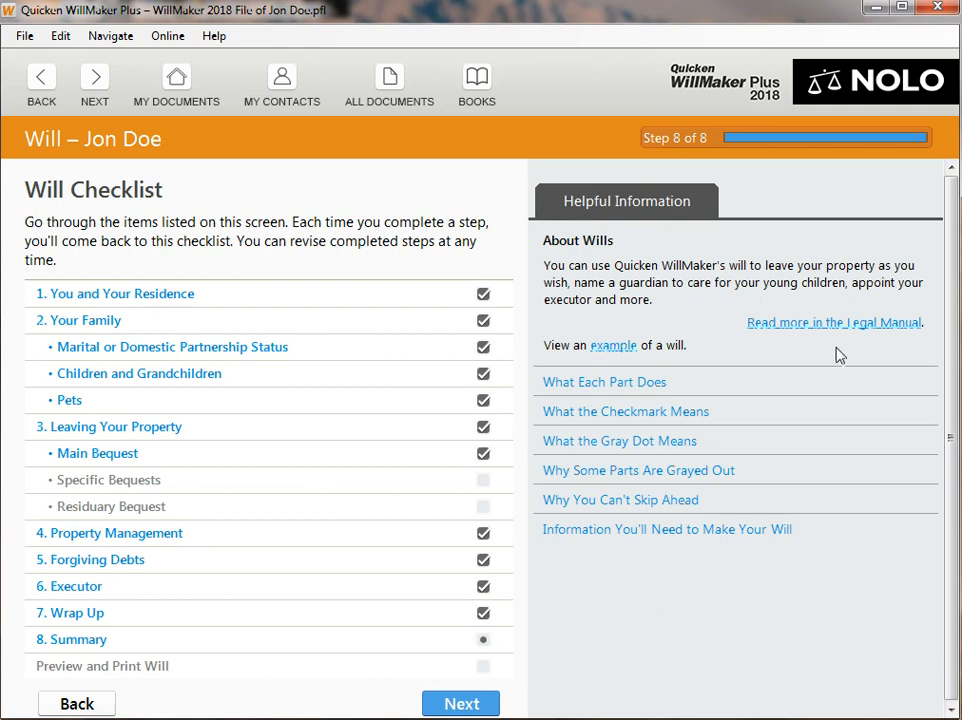
click(588, 241)
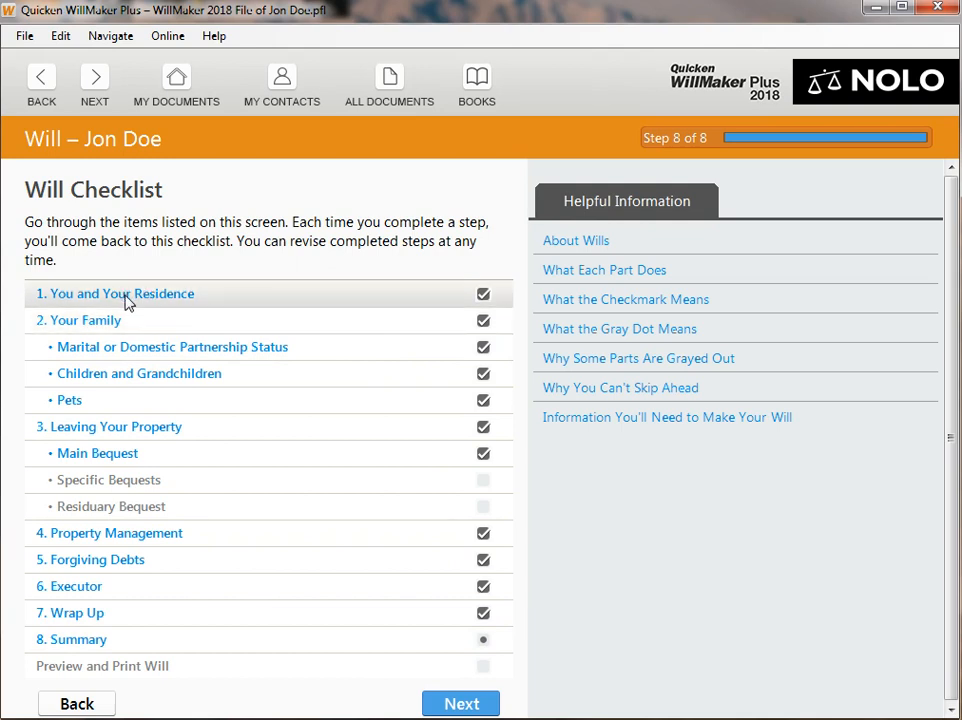
Confirm Jon Doe's name, Indiana residence and Parke county unchanged.
click(128, 303)
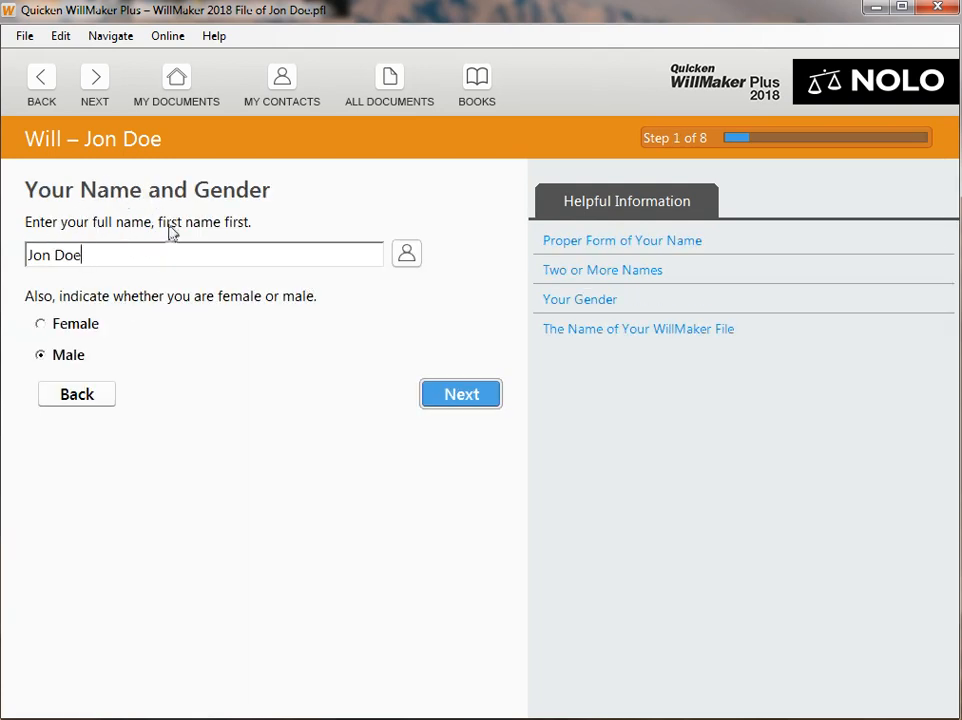
click(470, 395)
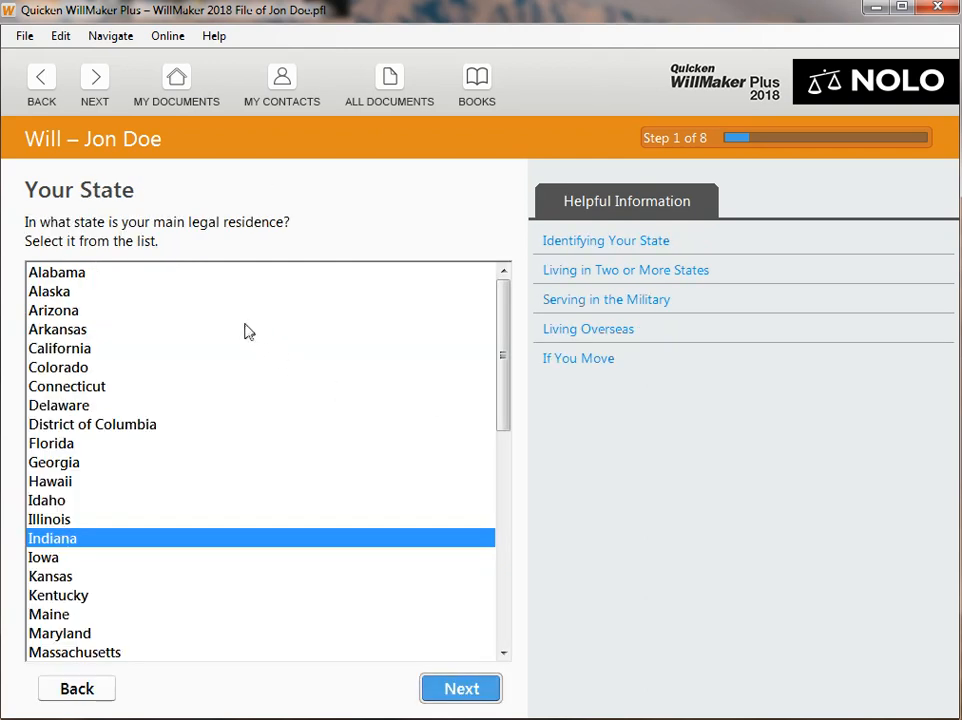
click(472, 689)
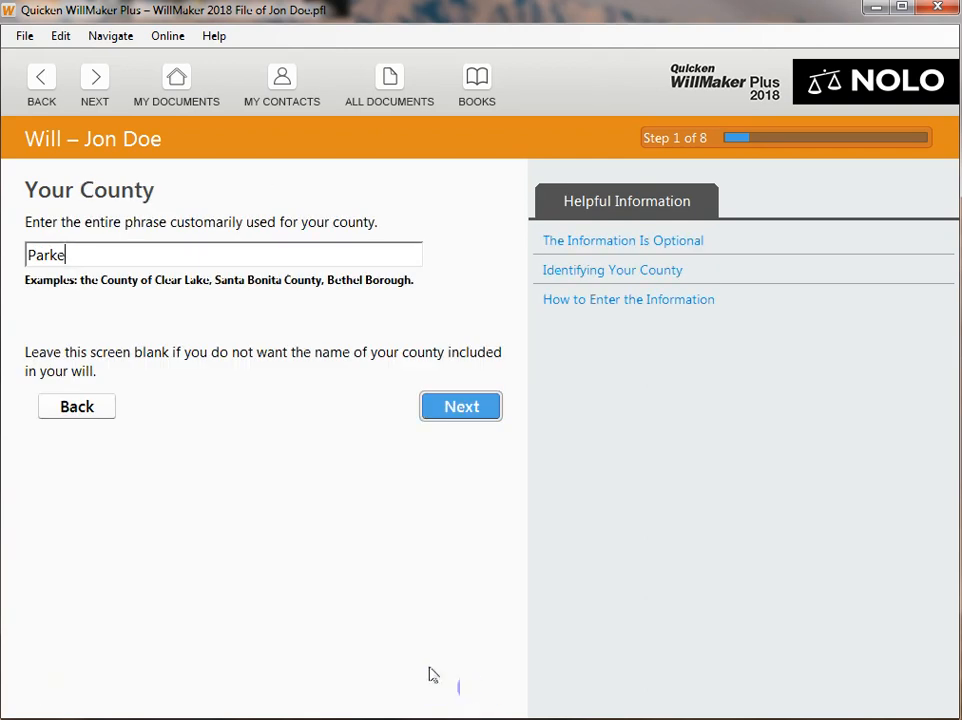
click(462, 407)
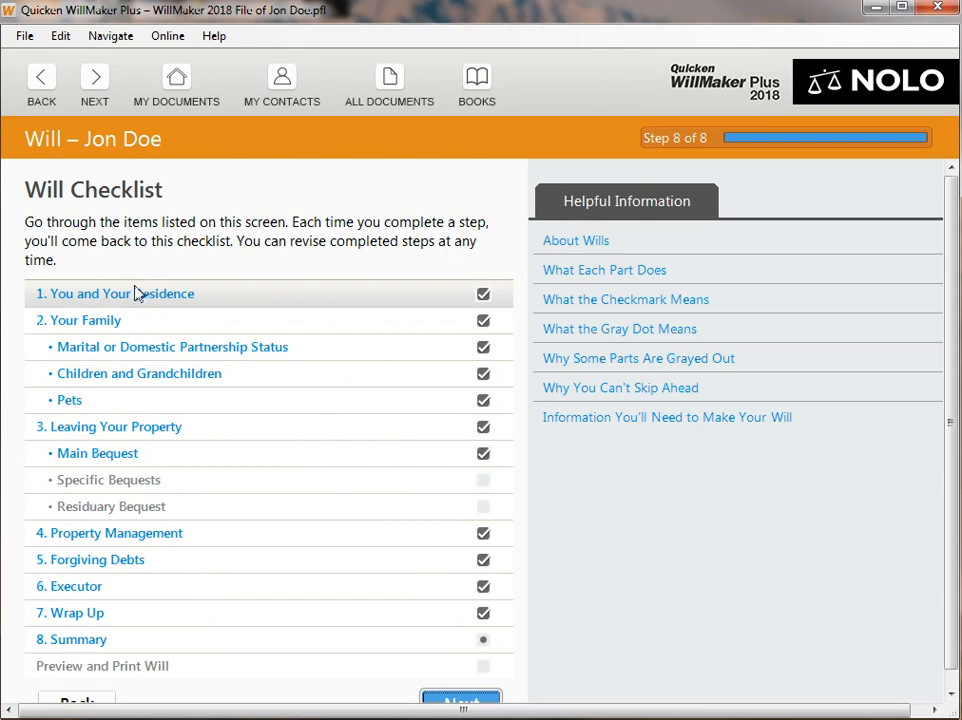
Confirm married status and spouse Jane Doe's details unchanged.
click(103, 321)
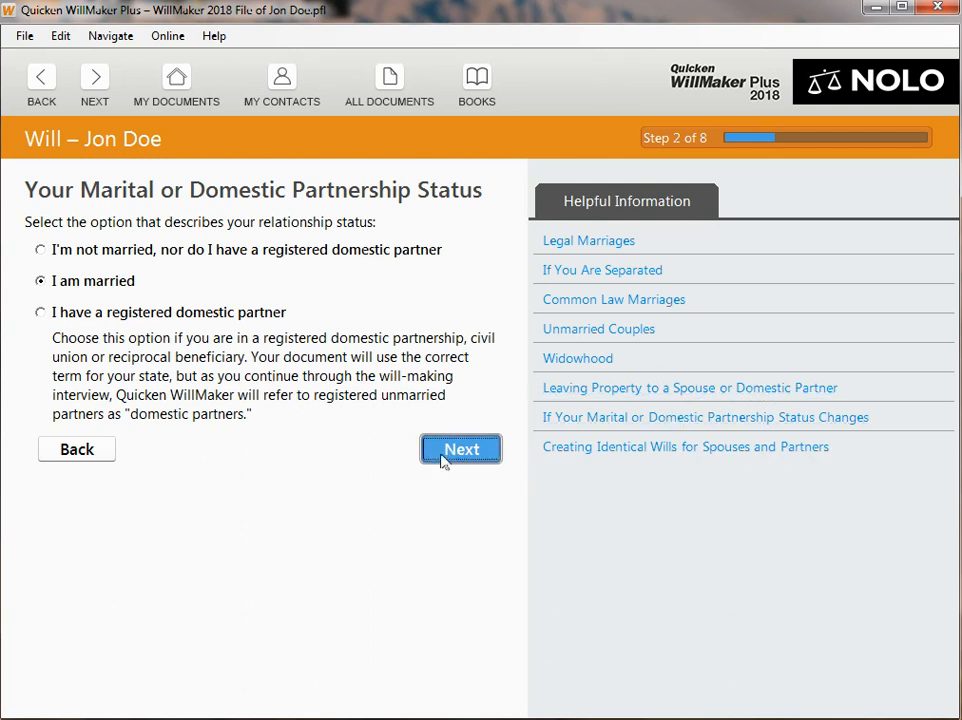
click(444, 457)
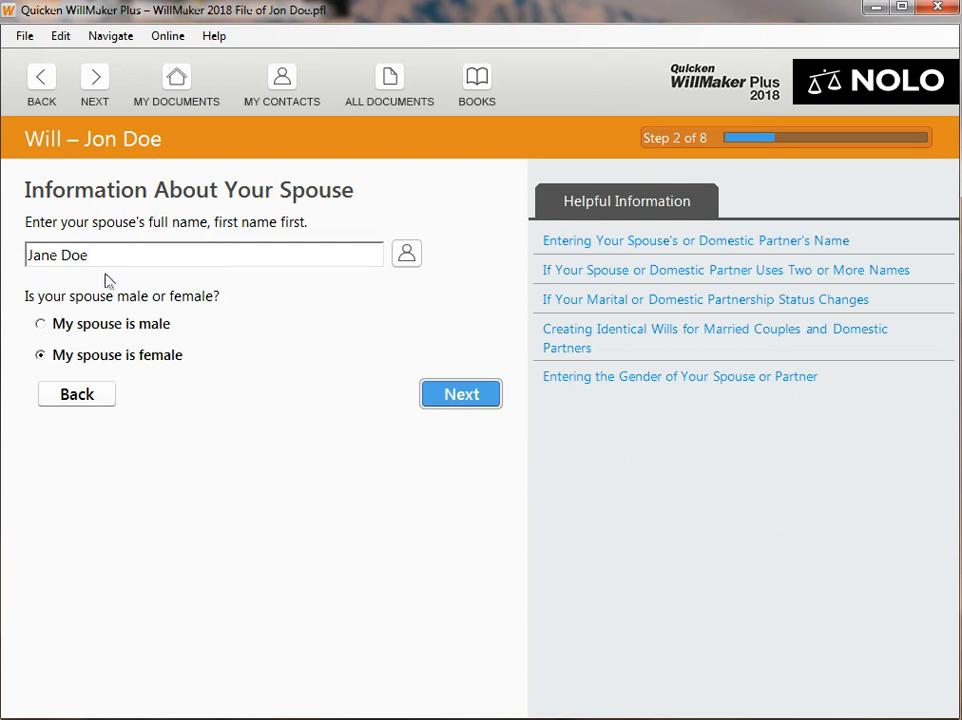
click(432, 398)
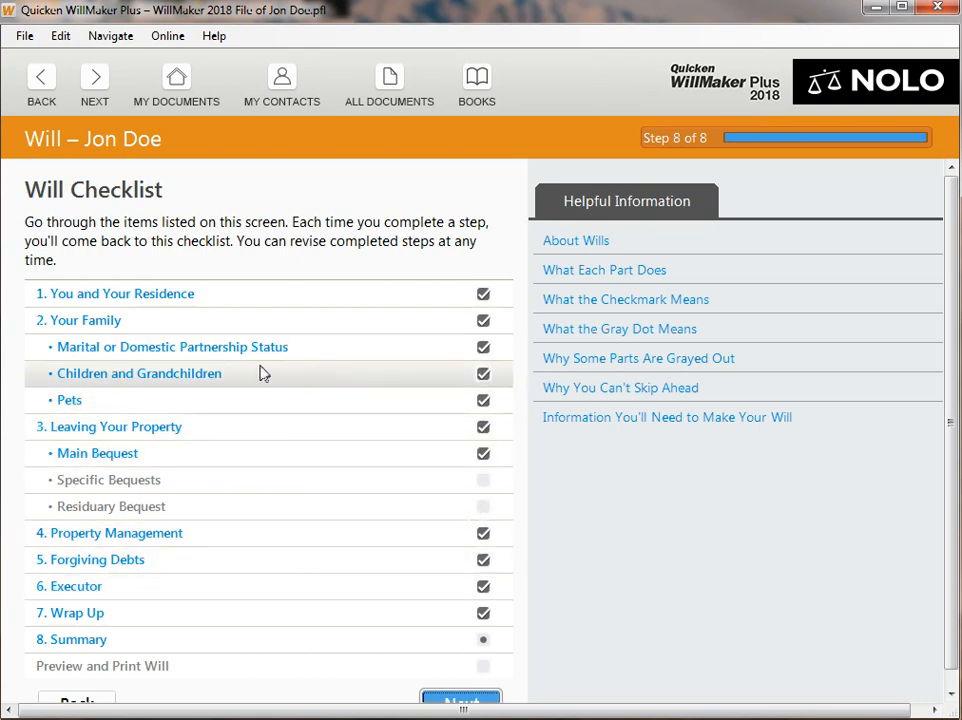
Confirm Billy Doe's name, gender and birthdate unchanged in the children step.
click(141, 378)
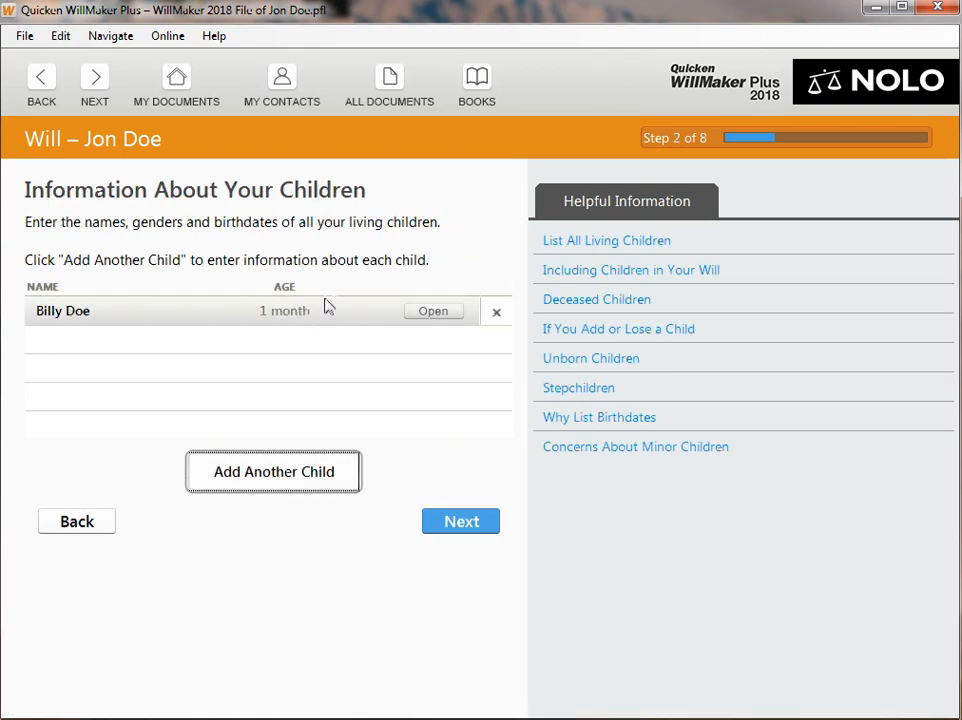
click(428, 312)
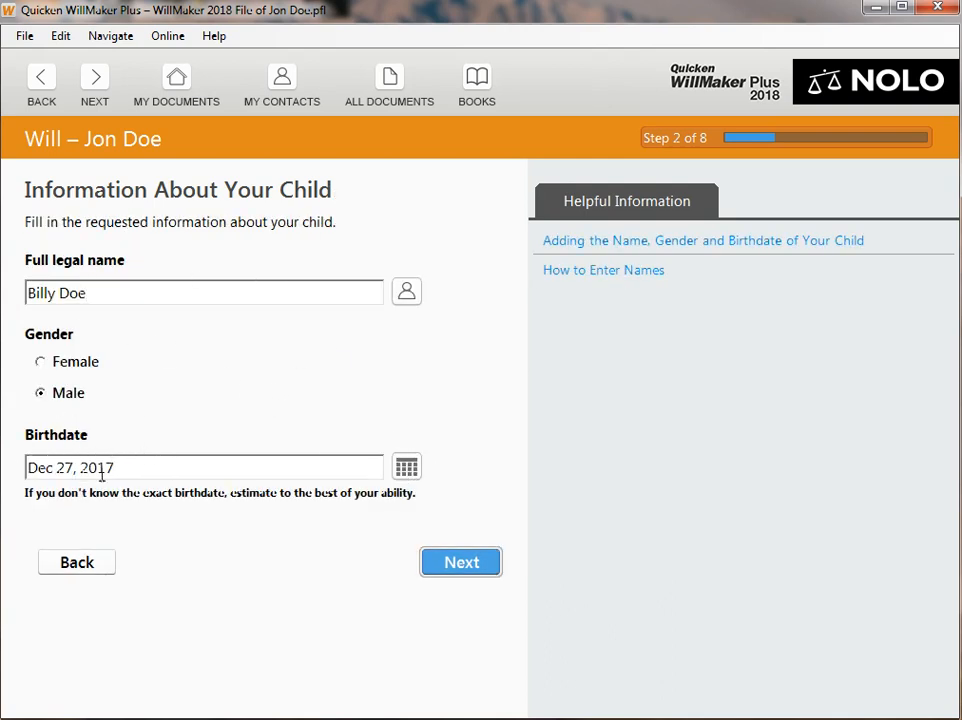
click(406, 467)
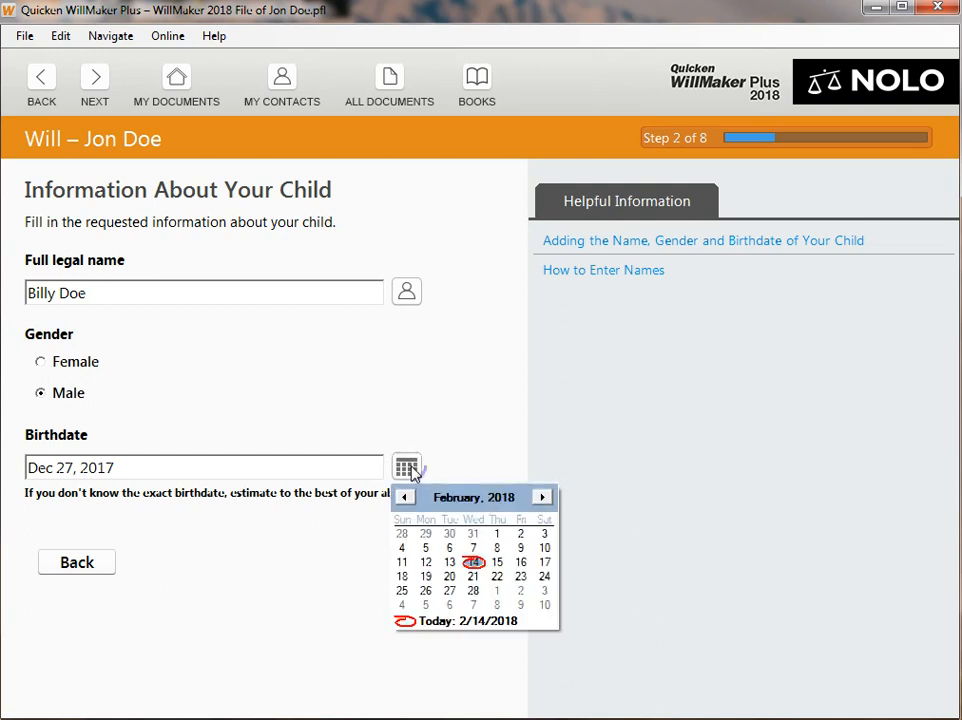
click(443, 460)
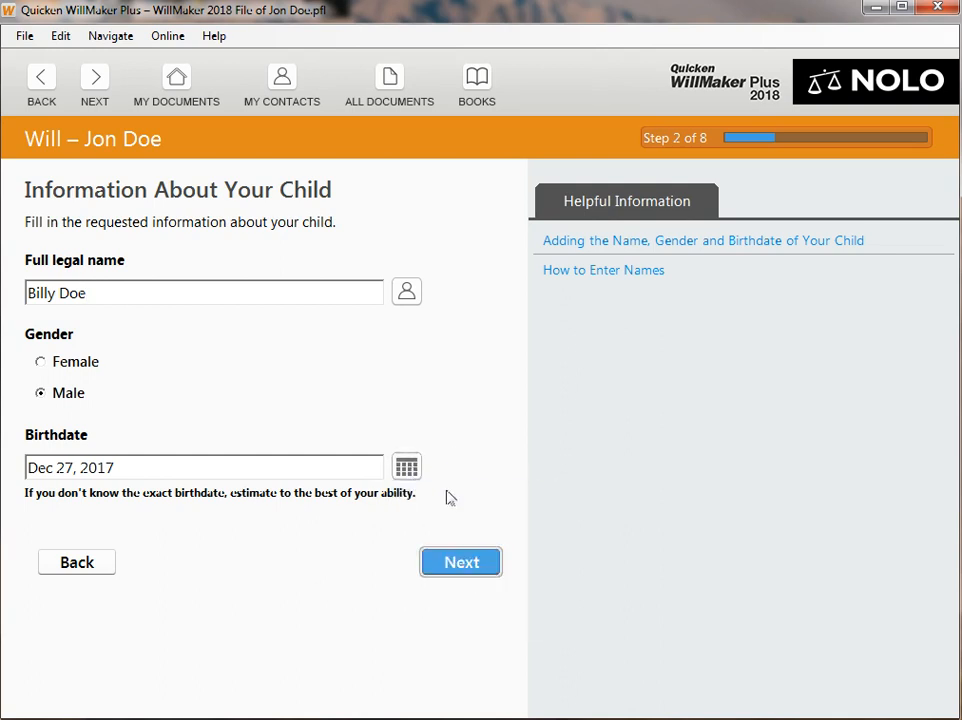
click(462, 563)
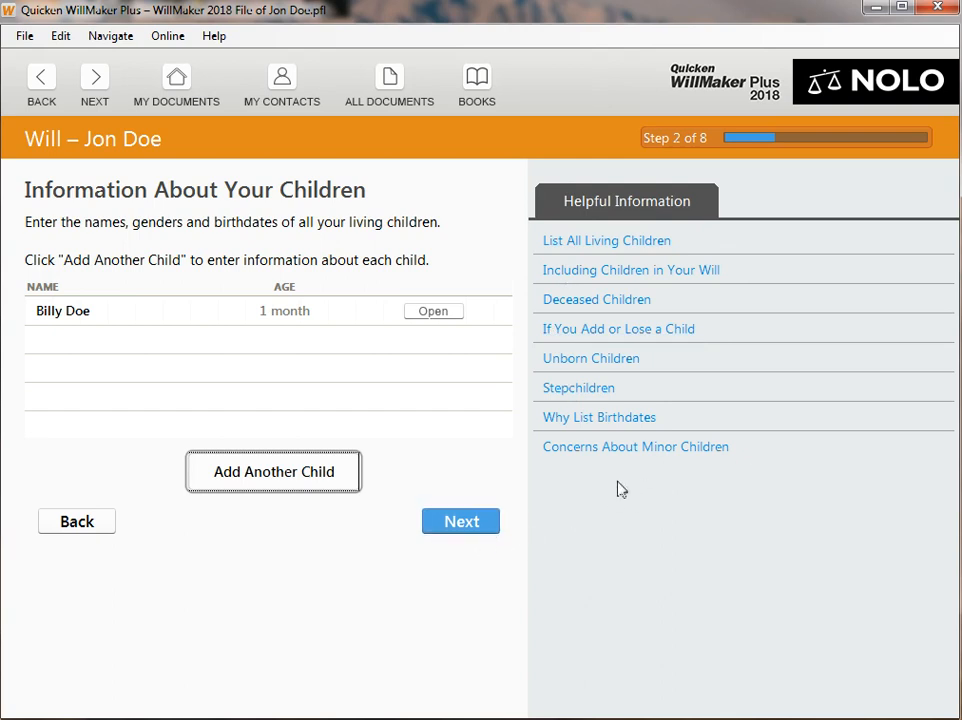
Finish the children list and continue to the personal guardian introduction.
click(459, 527)
click(457, 528)
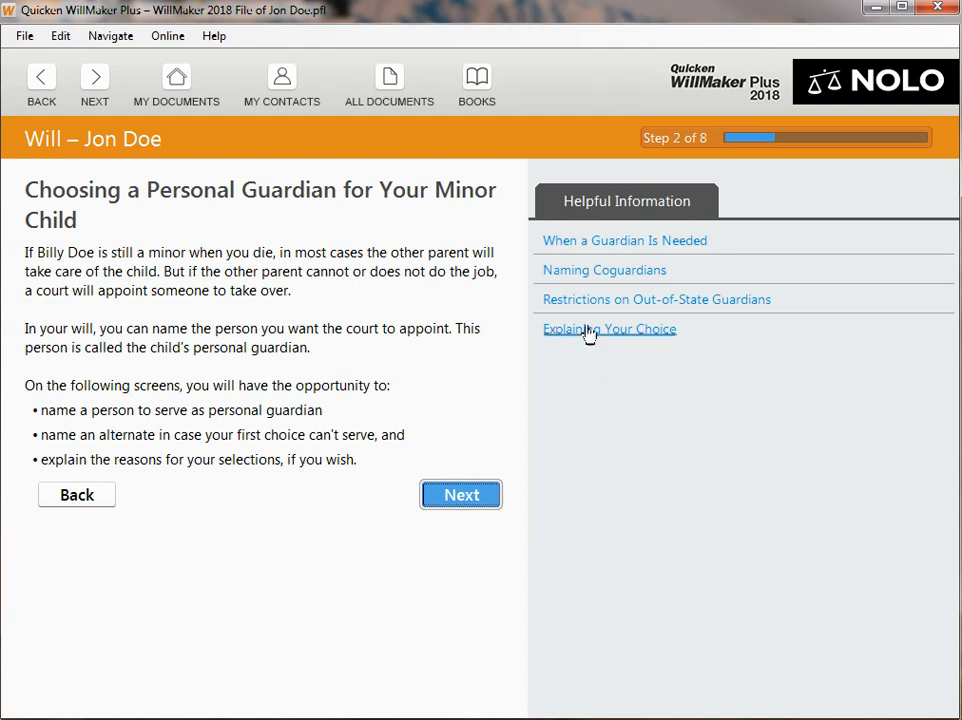
Move past the guardian introduction to the question of naming a guardian for Billy Doe.
click(462, 500)
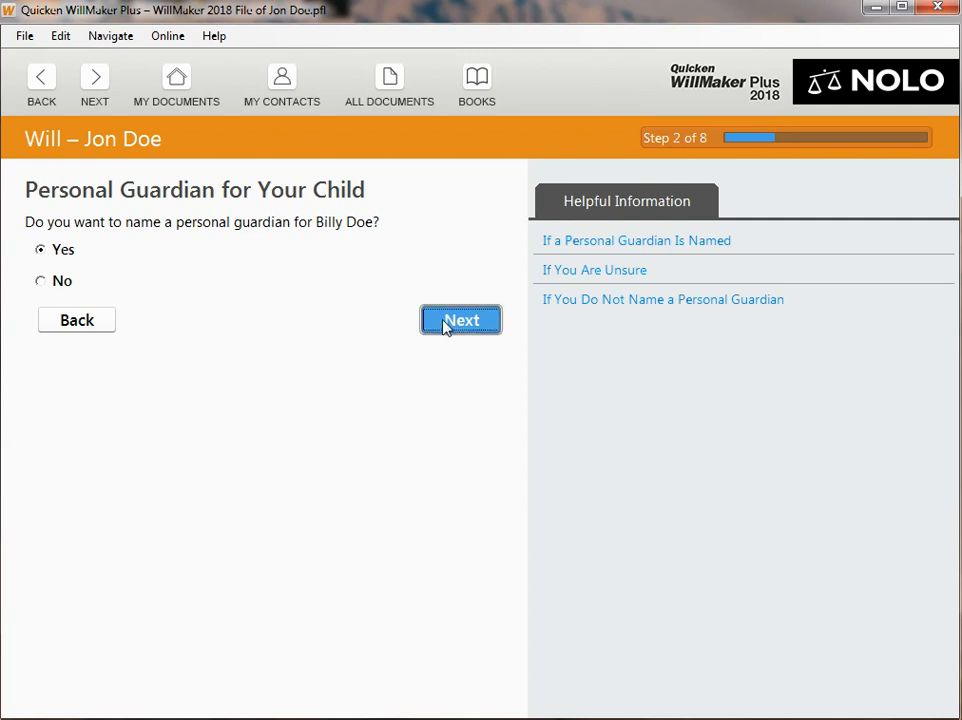
Answer Yes to naming a guardian and review the 'If Both Parents Have Wills' help.
click(447, 322)
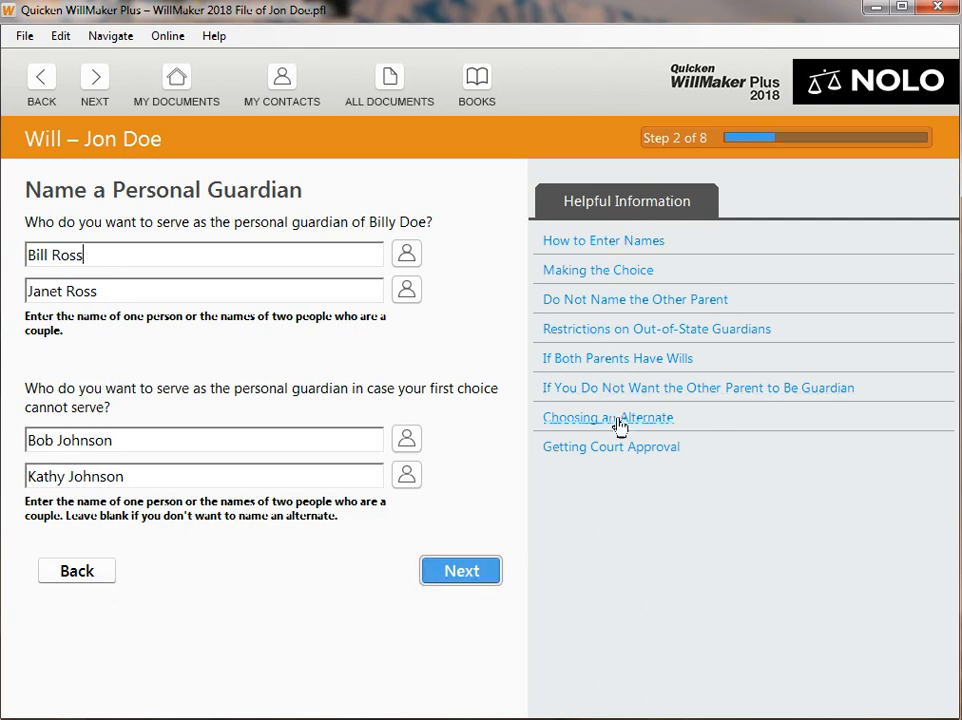
click(592, 362)
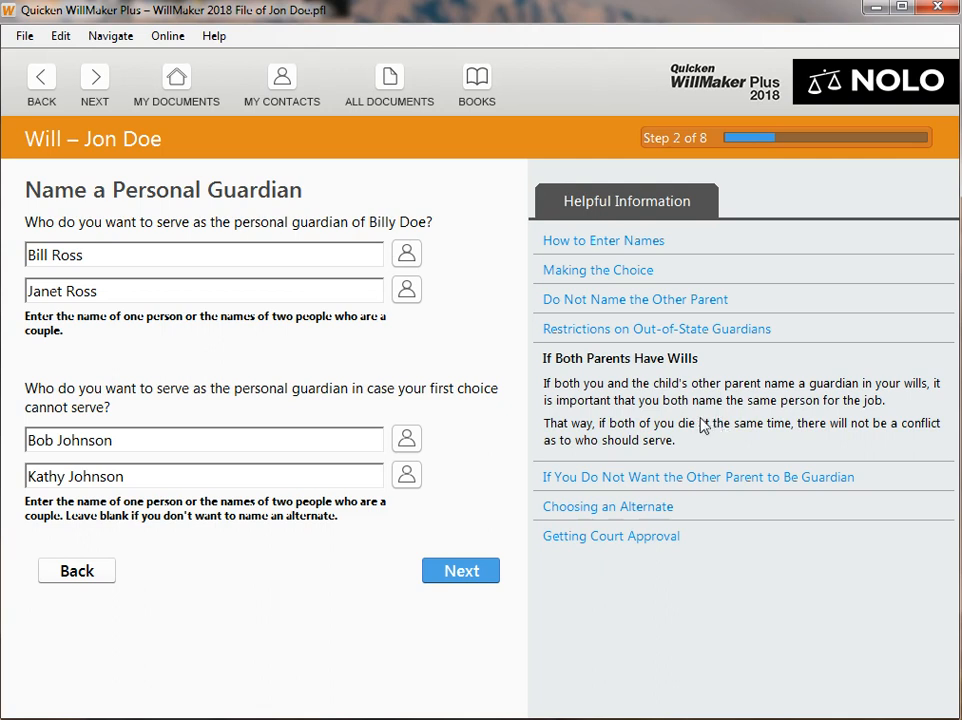
click(656, 361)
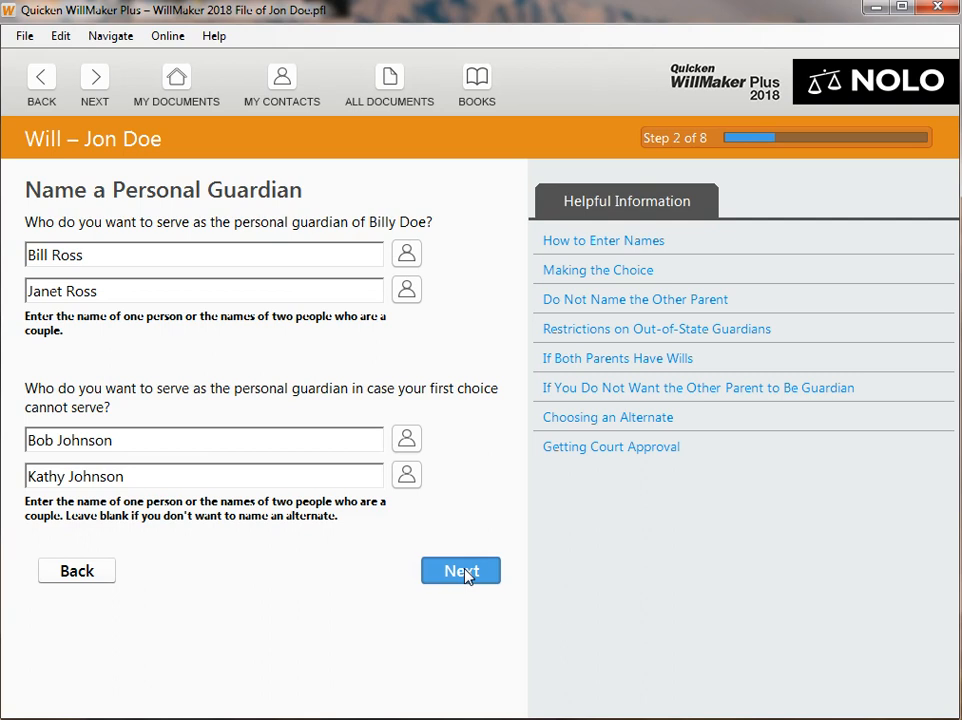
click(465, 572)
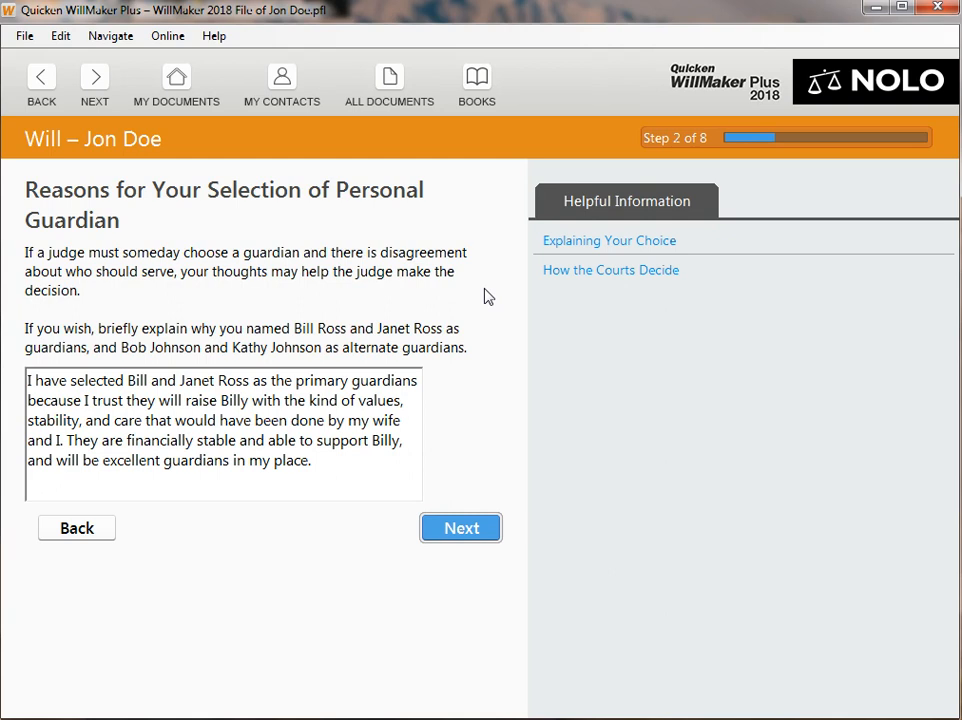
click(571, 272)
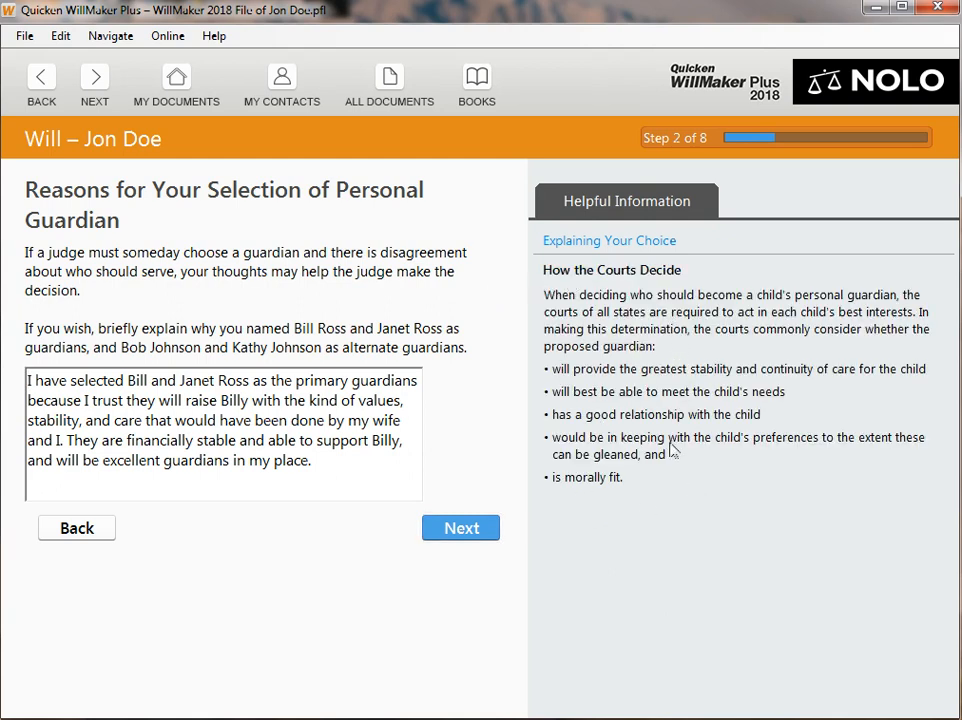
click(644, 277)
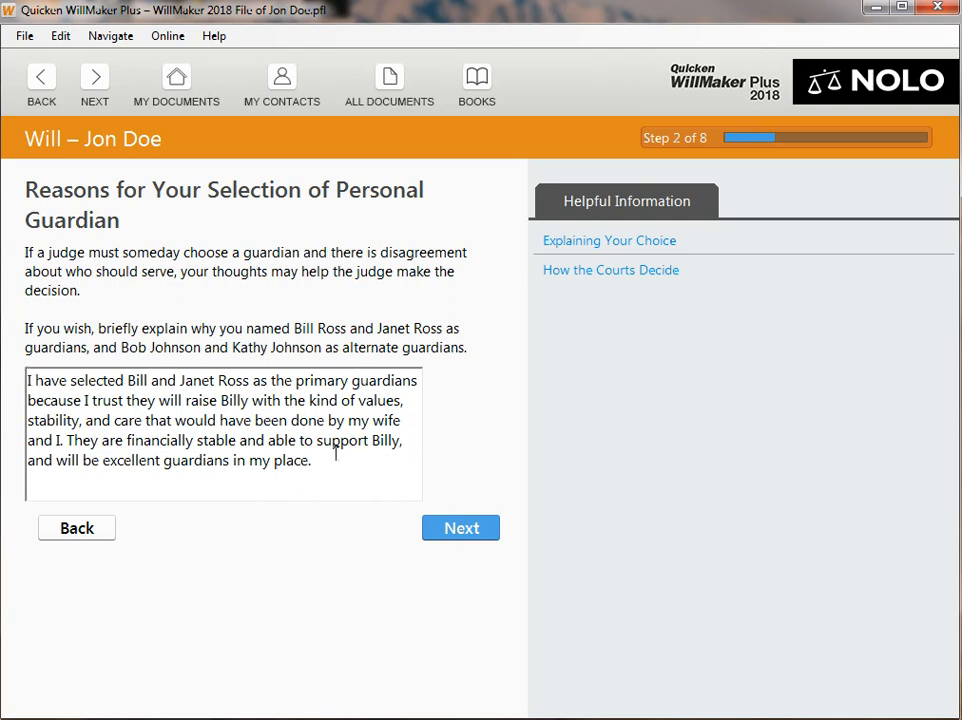
click(487, 534)
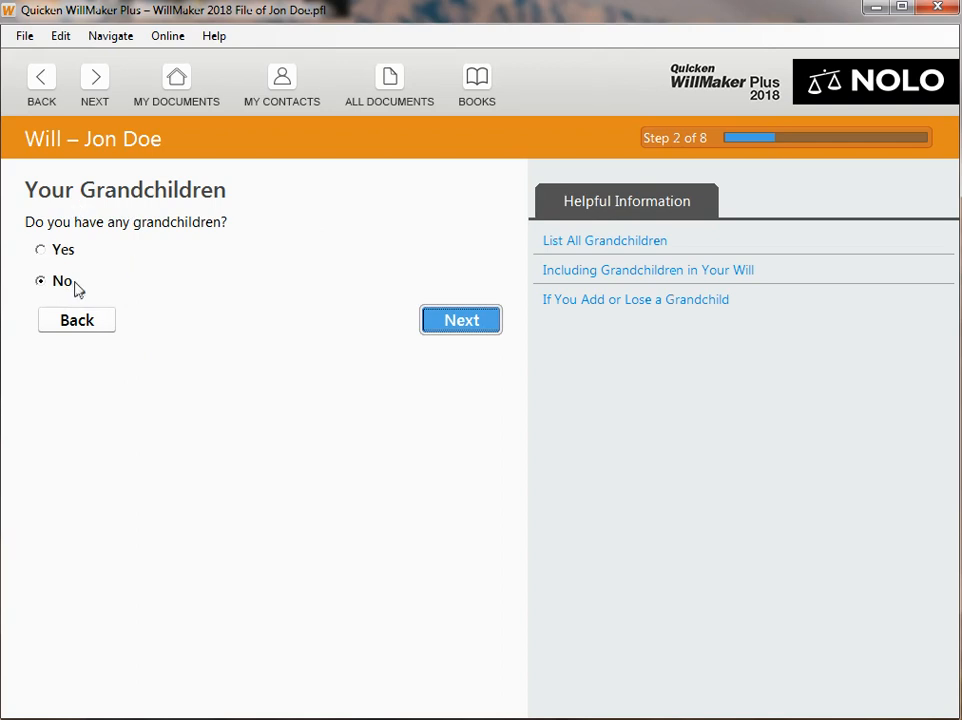
Answer No to grandchildren, then reopen the pets step and confirm Fido's details.
click(455, 320)
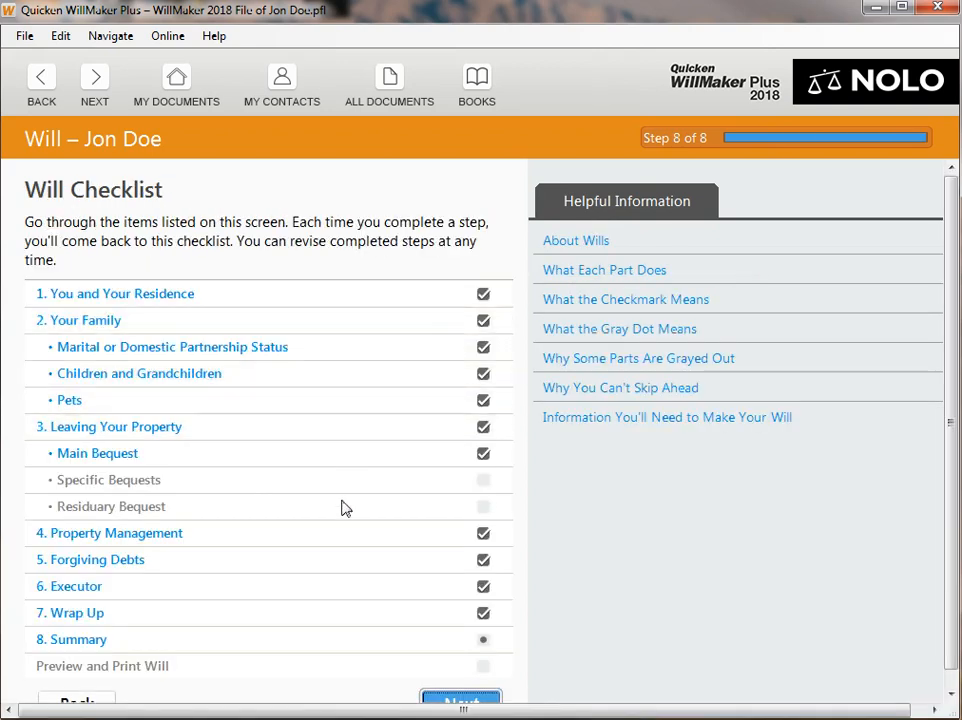
click(77, 404)
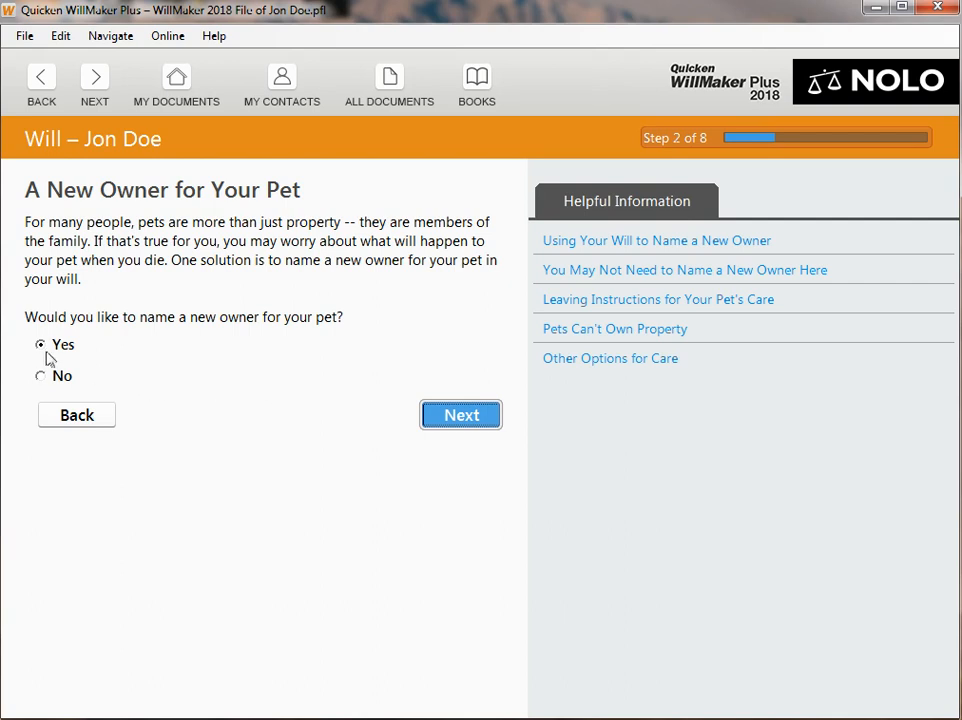
click(443, 415)
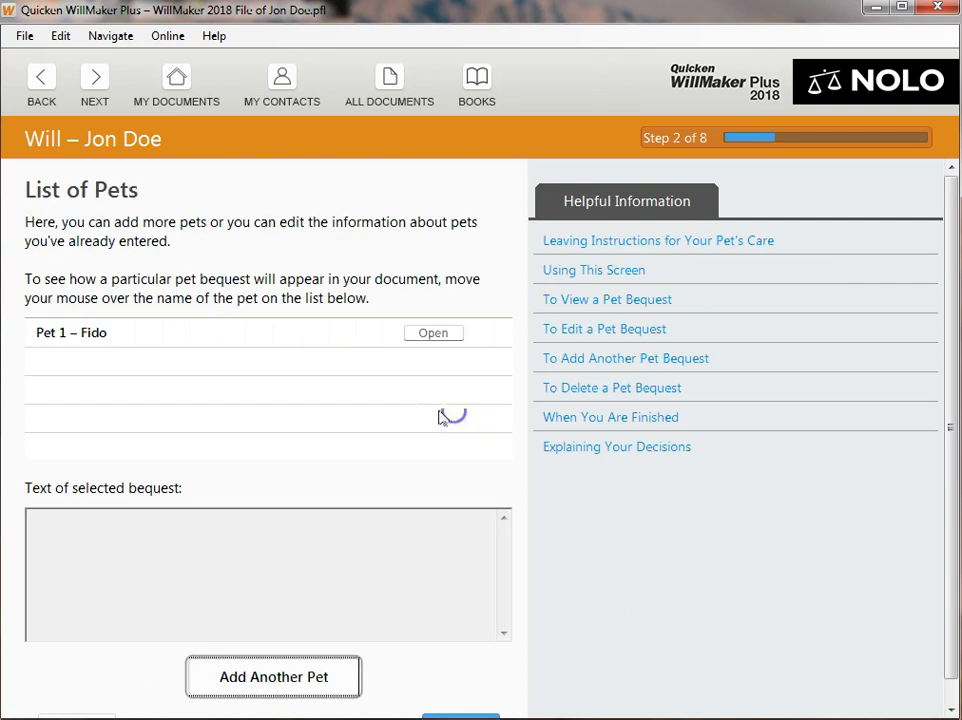
click(437, 335)
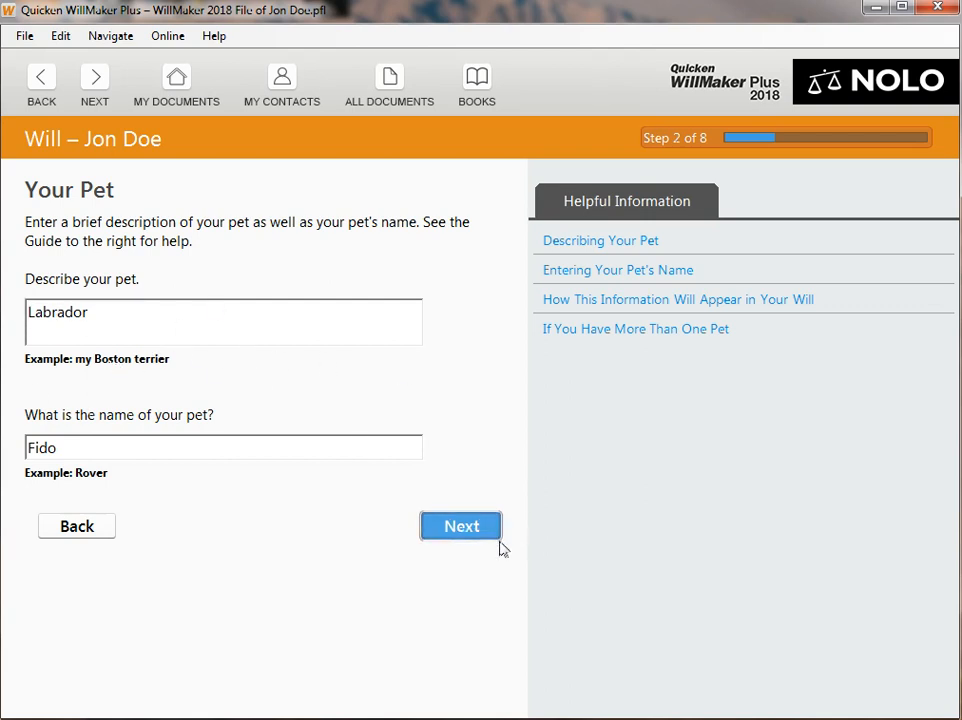
click(463, 536)
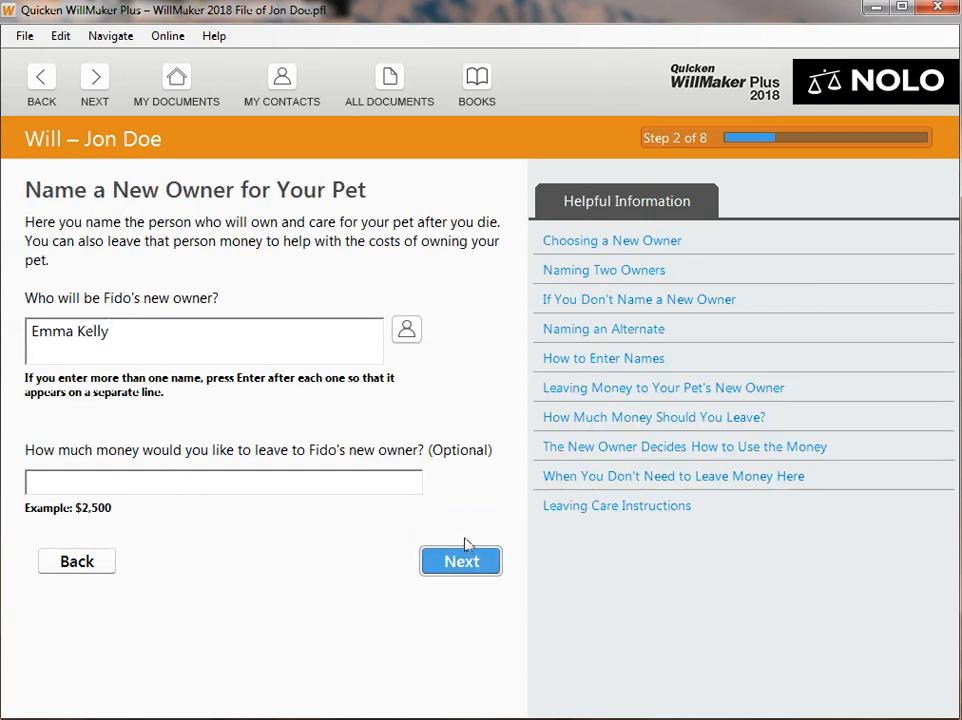
click(473, 567)
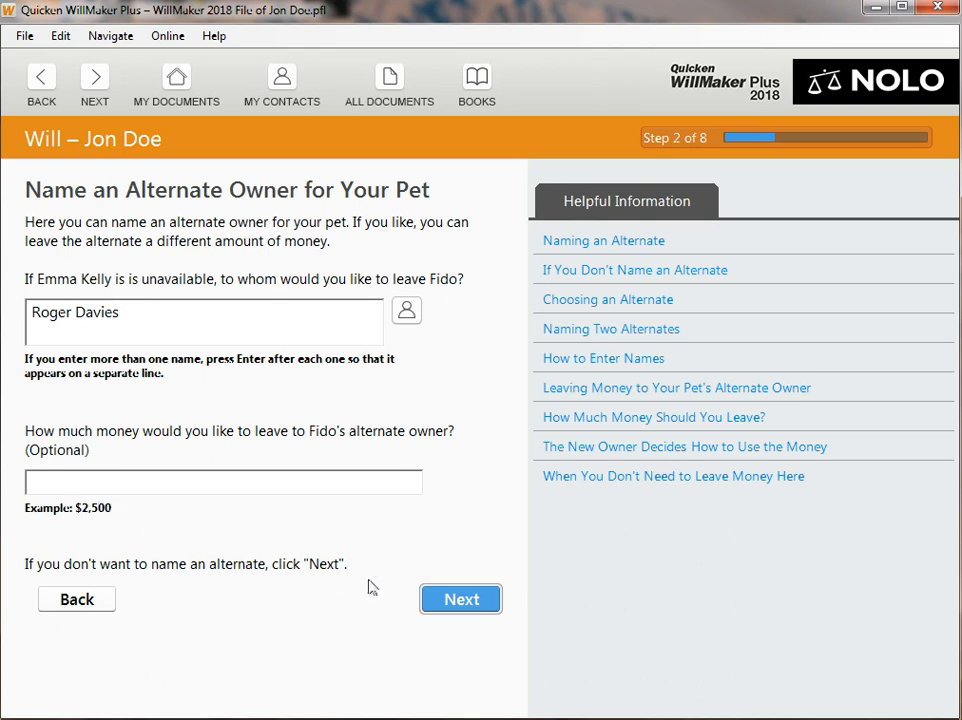
click(461, 600)
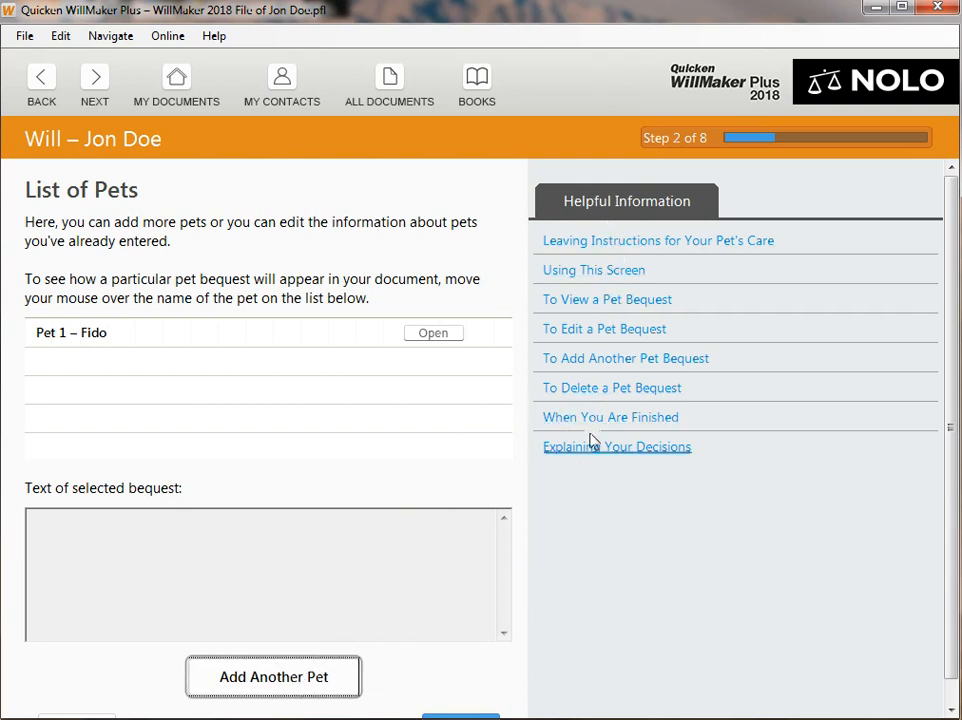
scroll(552, 539, down, 1)
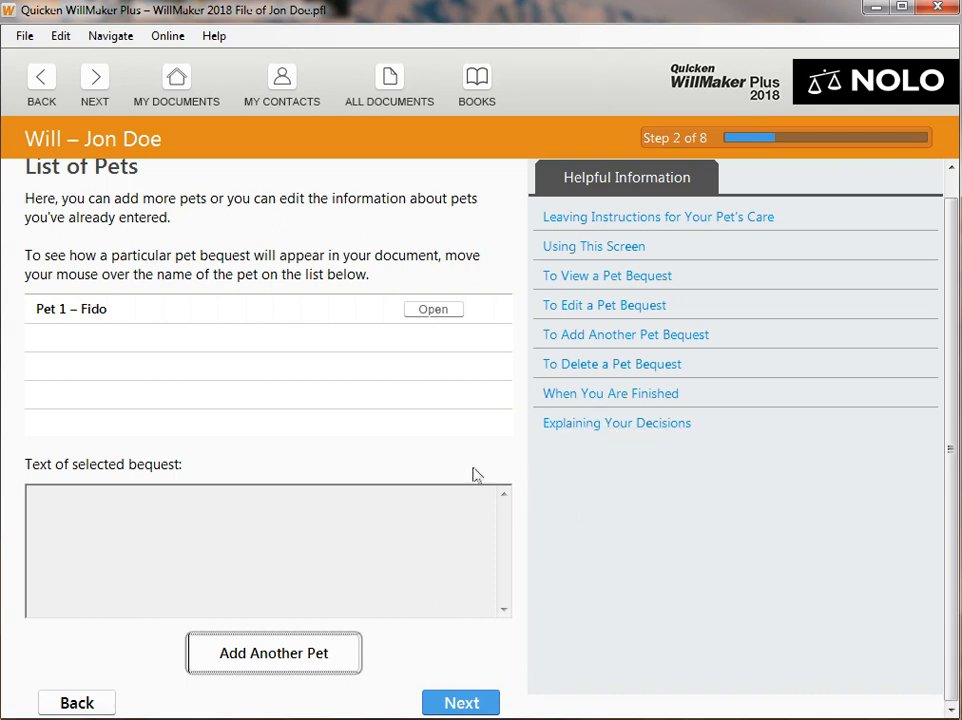
click(461, 703)
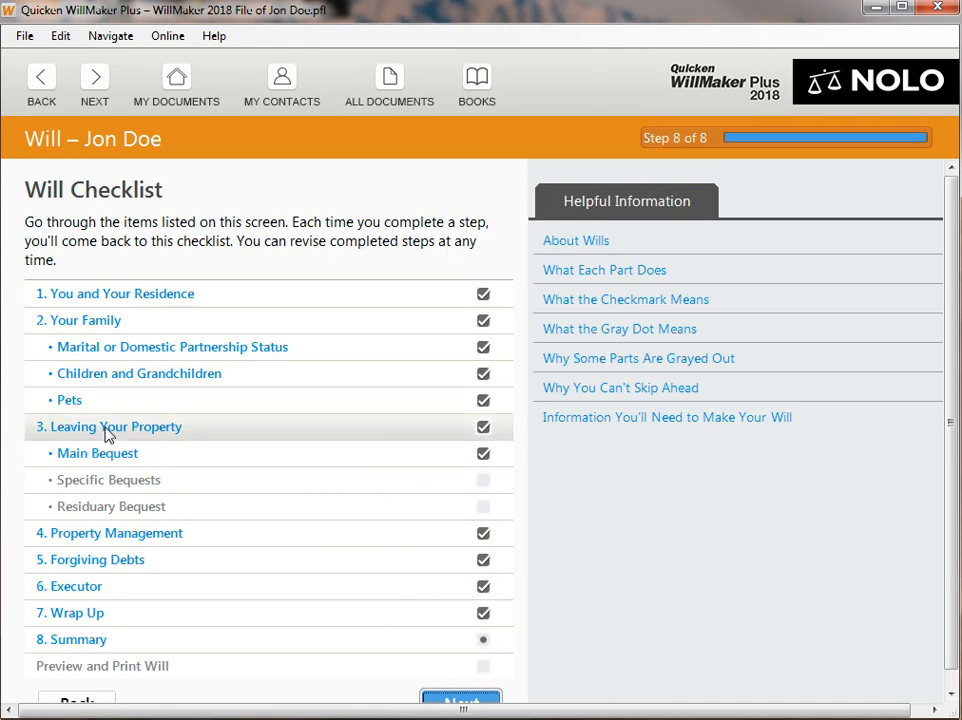
Start Leaving Your Property, review the property-not-to-include help, and continue to how to leave property.
click(60, 432)
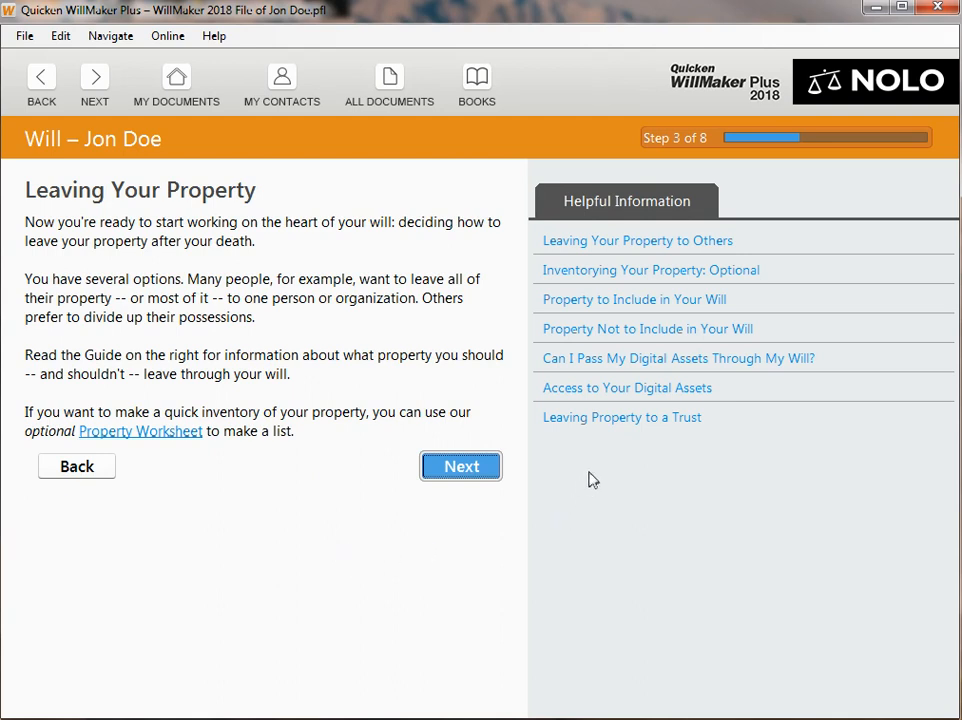
click(670, 331)
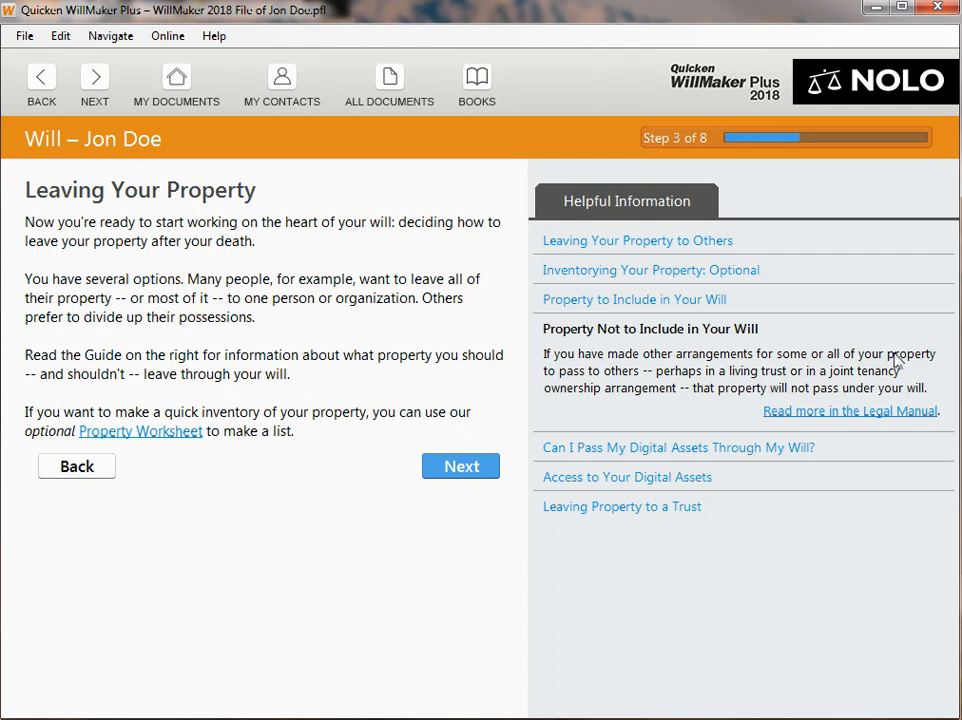
click(644, 331)
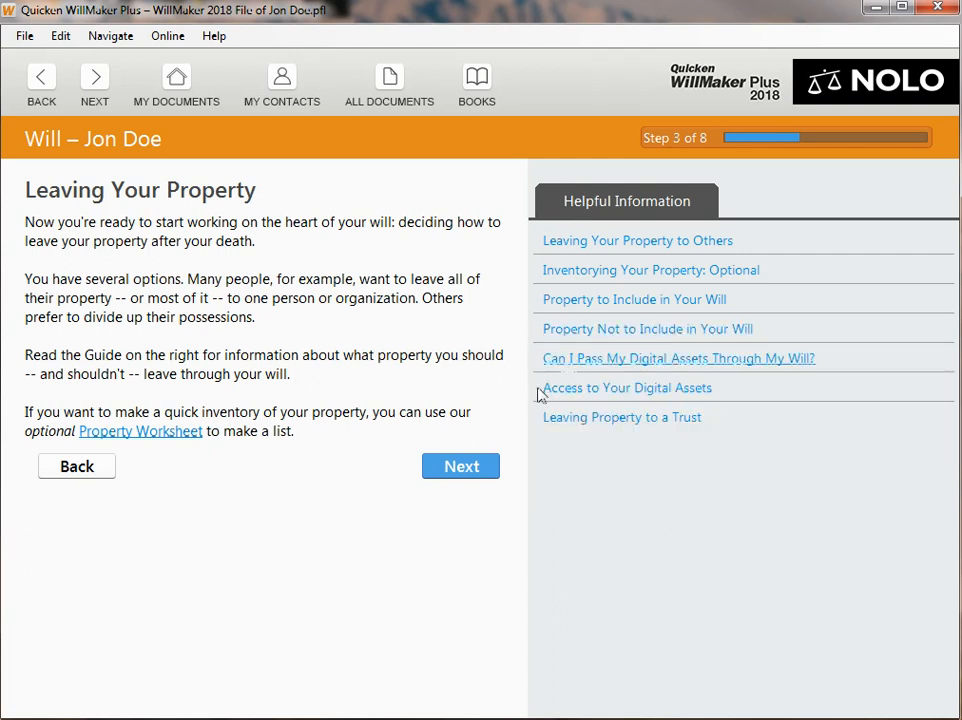
click(451, 468)
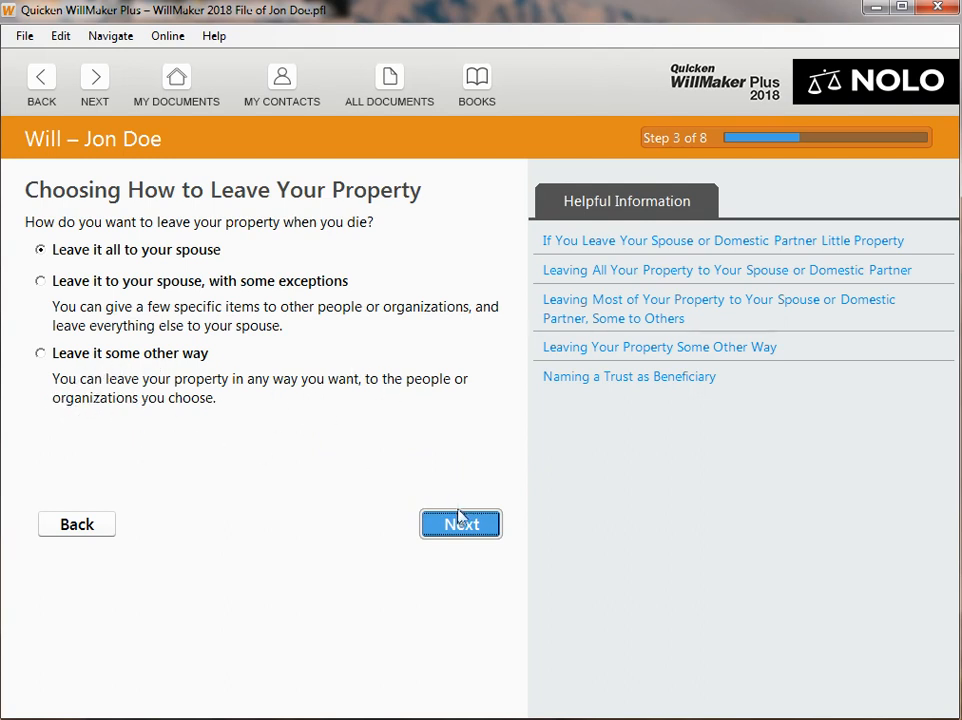
Leave everything to the spouse, then son Billy Doe, with Bob Johnson as final alternate.
click(472, 540)
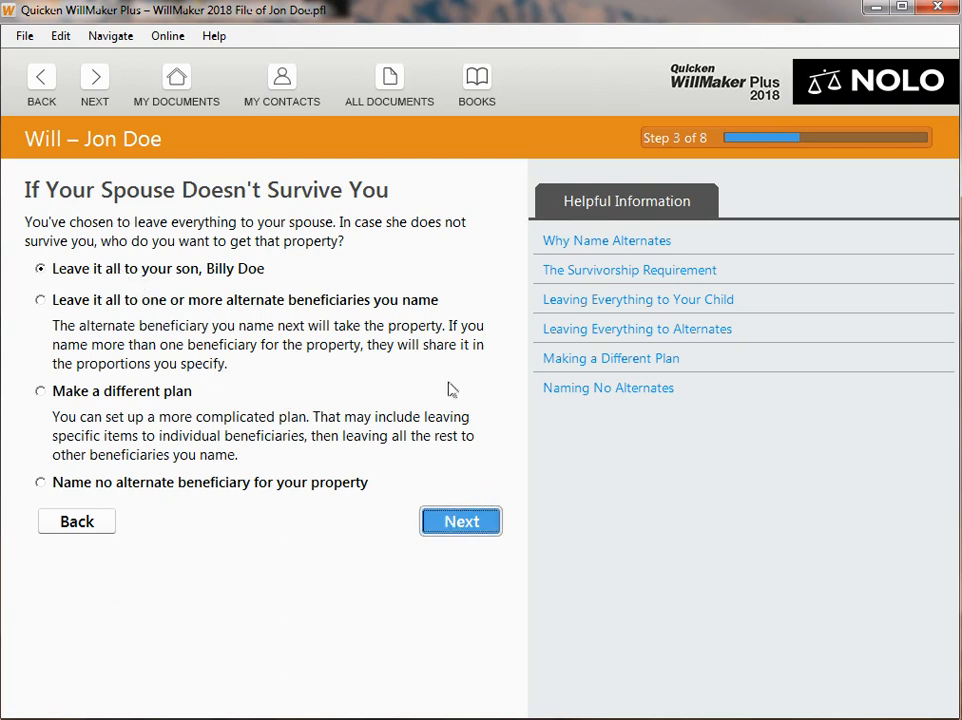
click(474, 522)
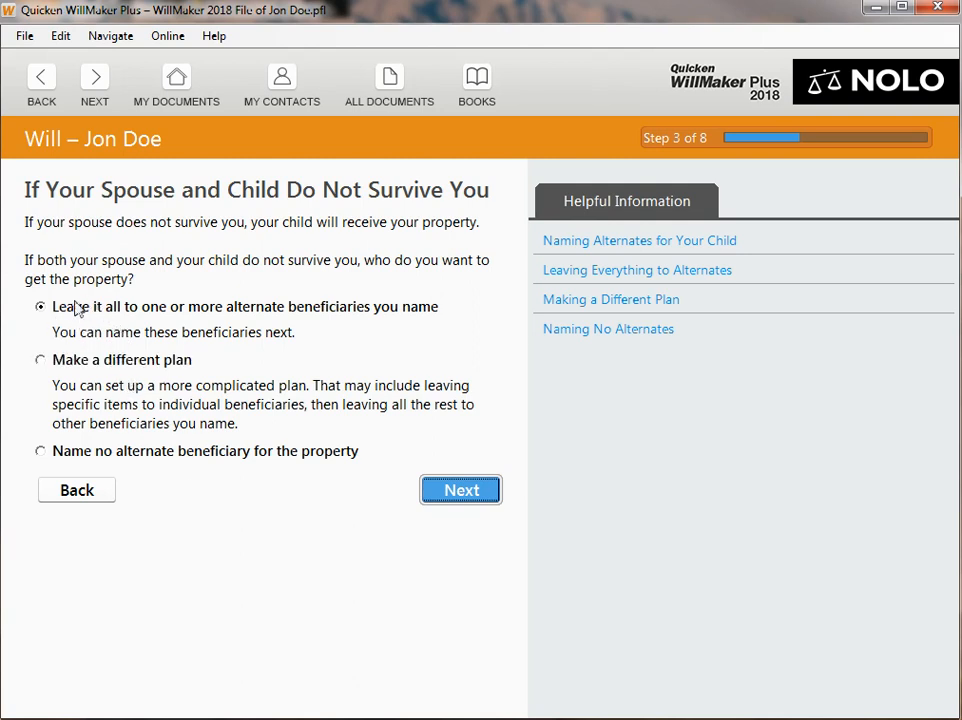
click(463, 492)
text(Bob Johnson)
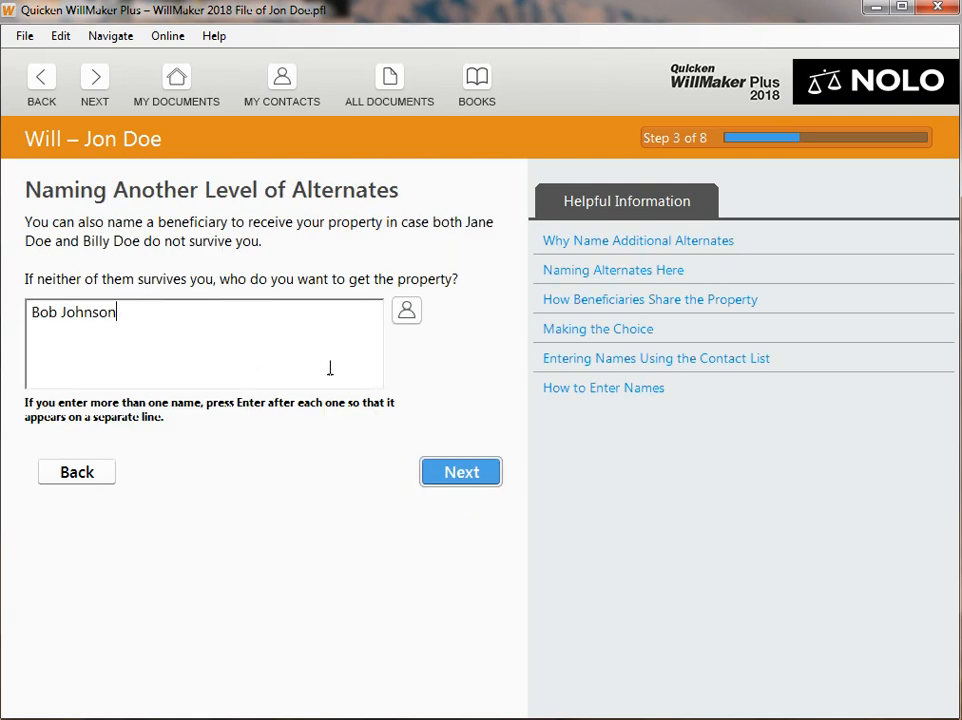
click(483, 486)
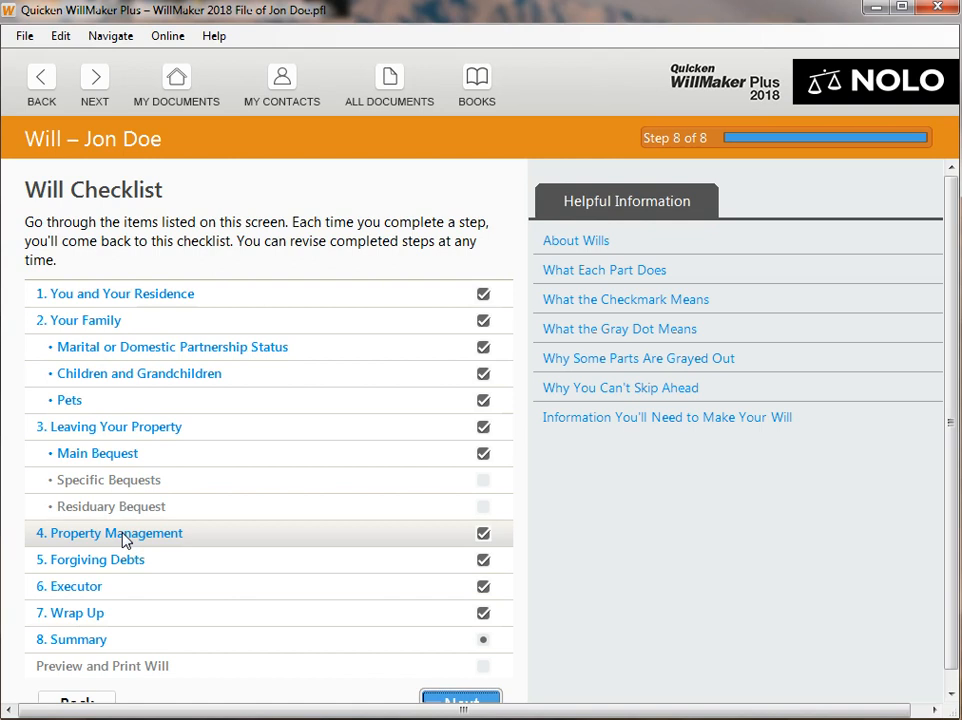
Answer Yes to having an adult manage young beneficiaries' property and reach the trust list with Billy Doe.
click(126, 538)
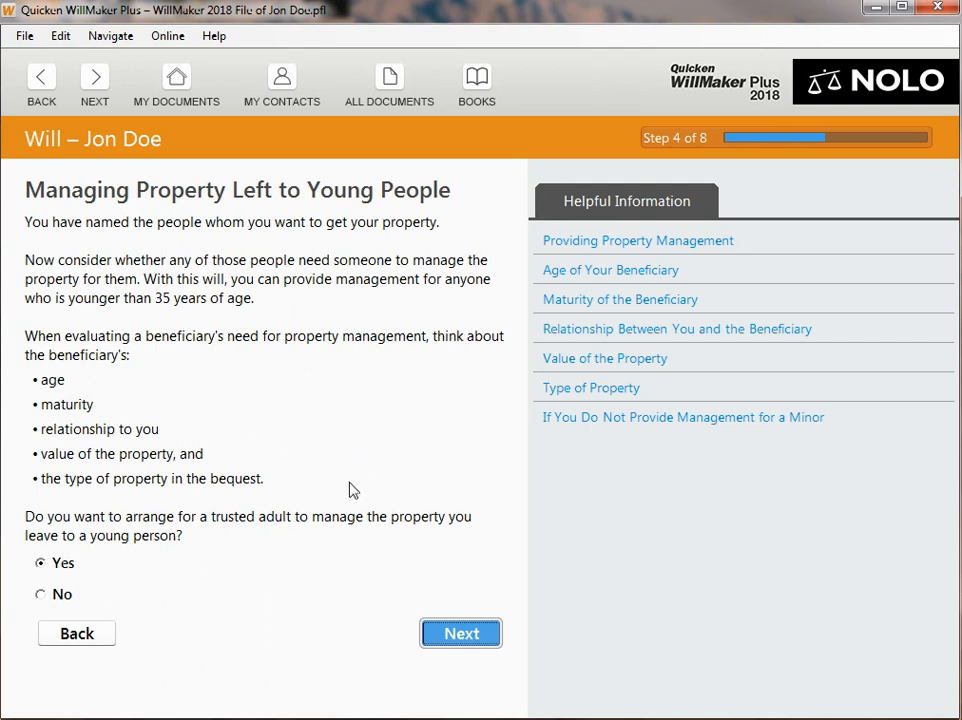
click(483, 633)
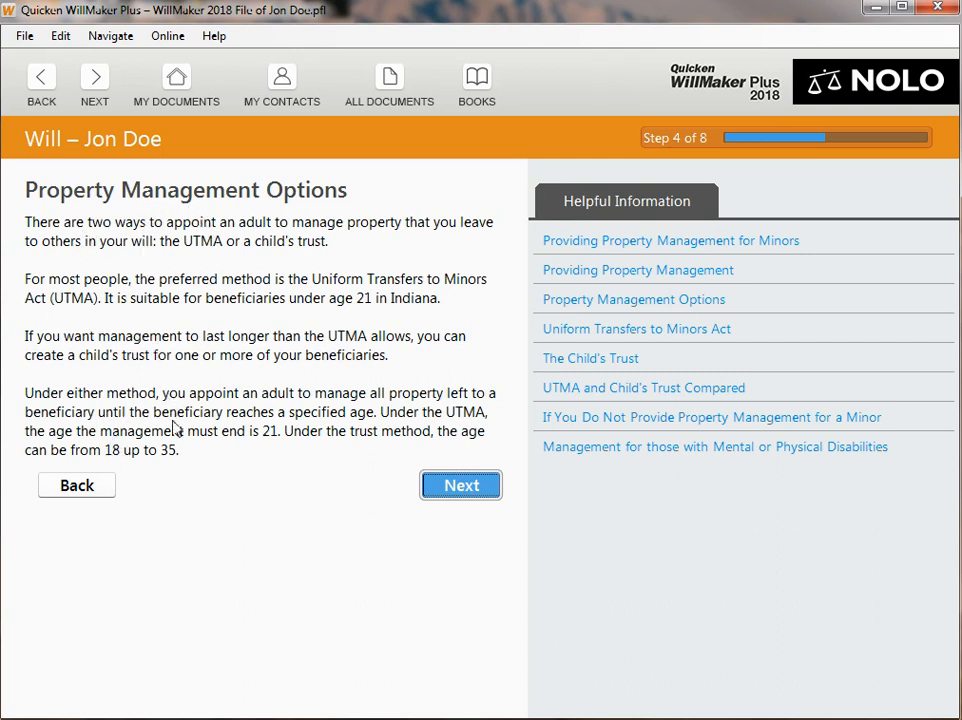
click(628, 392)
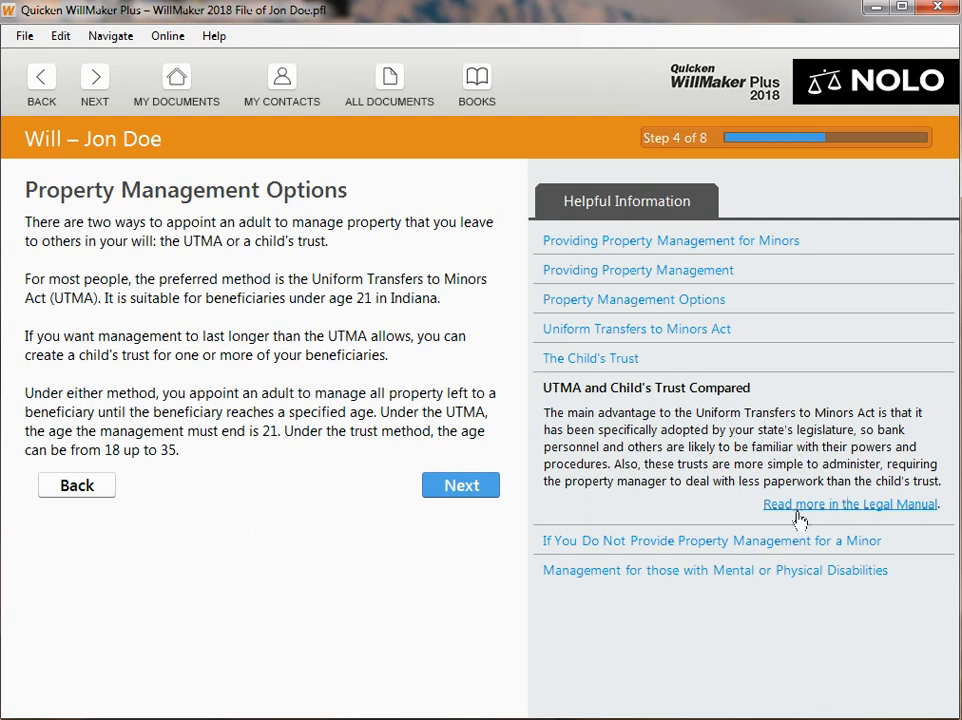
click(477, 490)
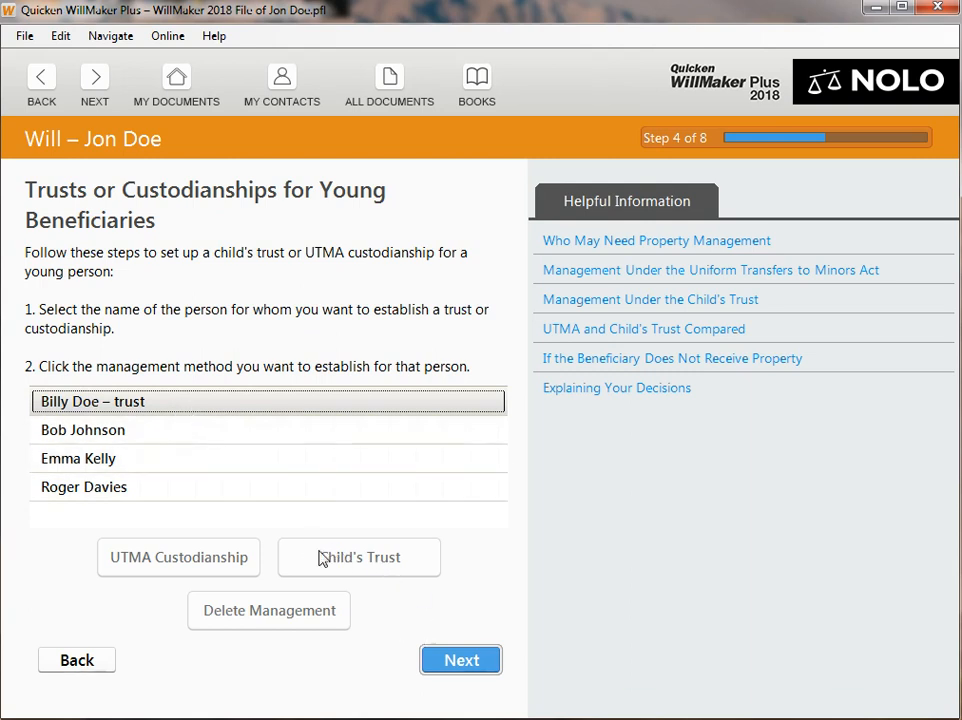
Keep Billy Doe's trust and name Bill Ross property guardian with Bob Johnson as alternate.
click(452, 660)
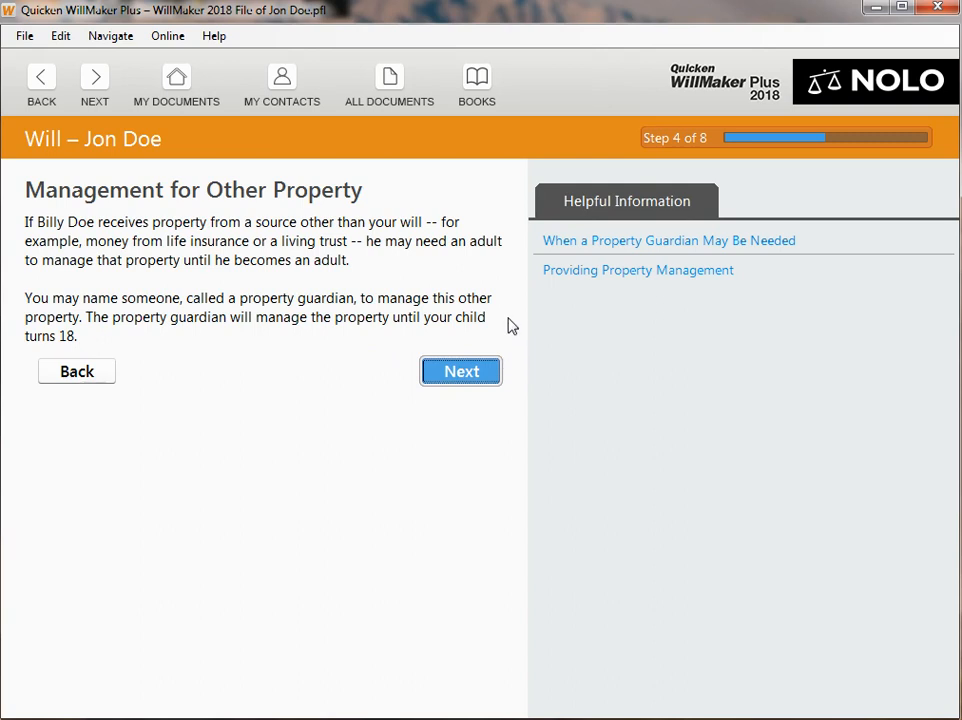
click(459, 379)
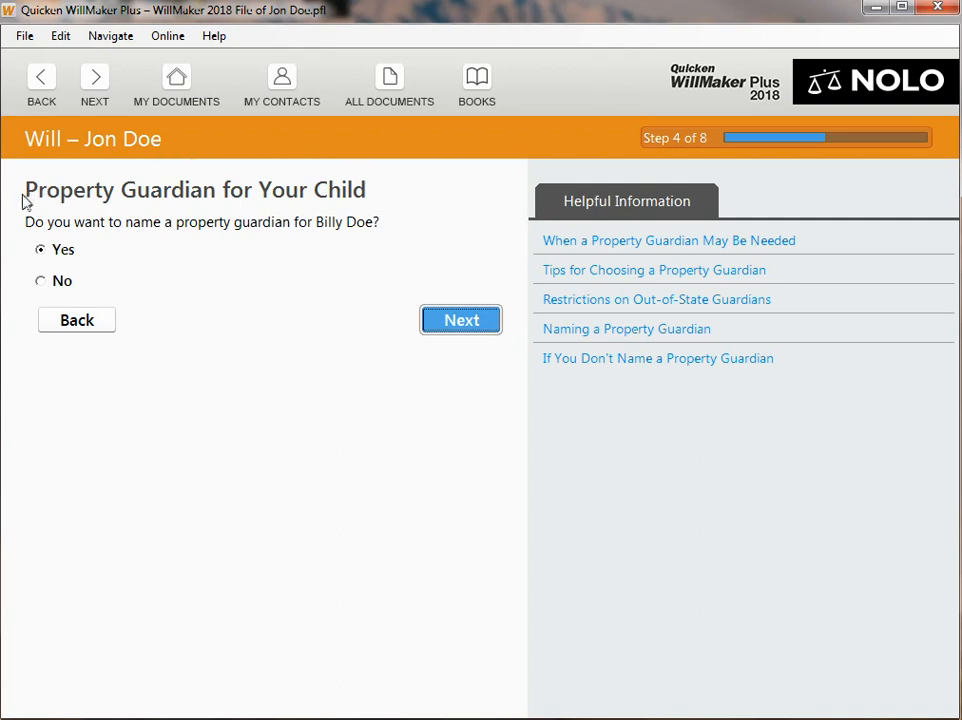
click(475, 320)
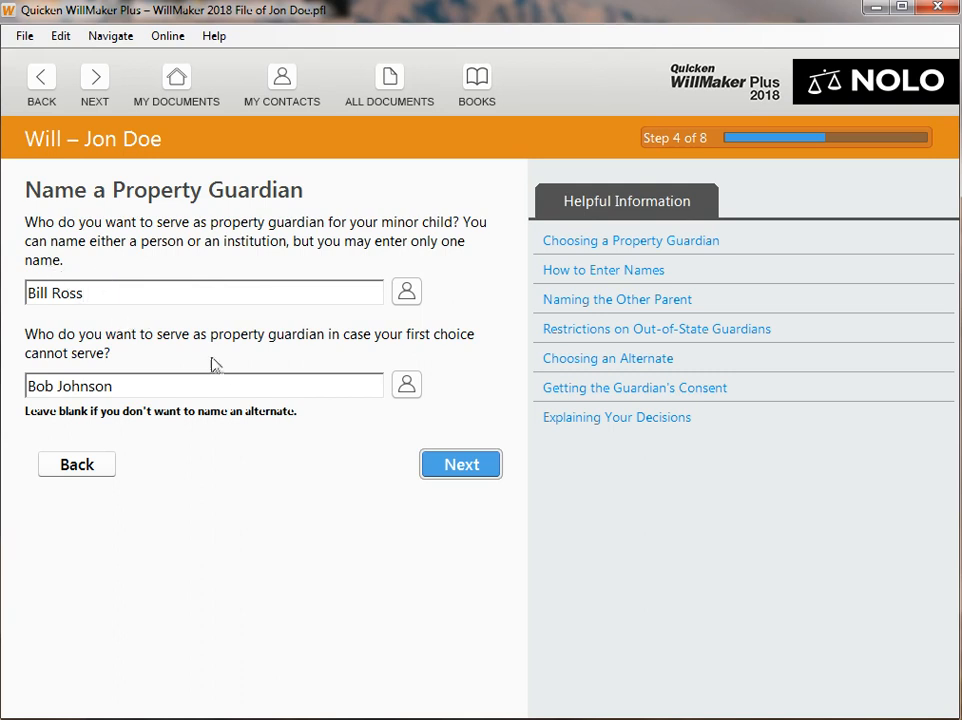
click(462, 477)
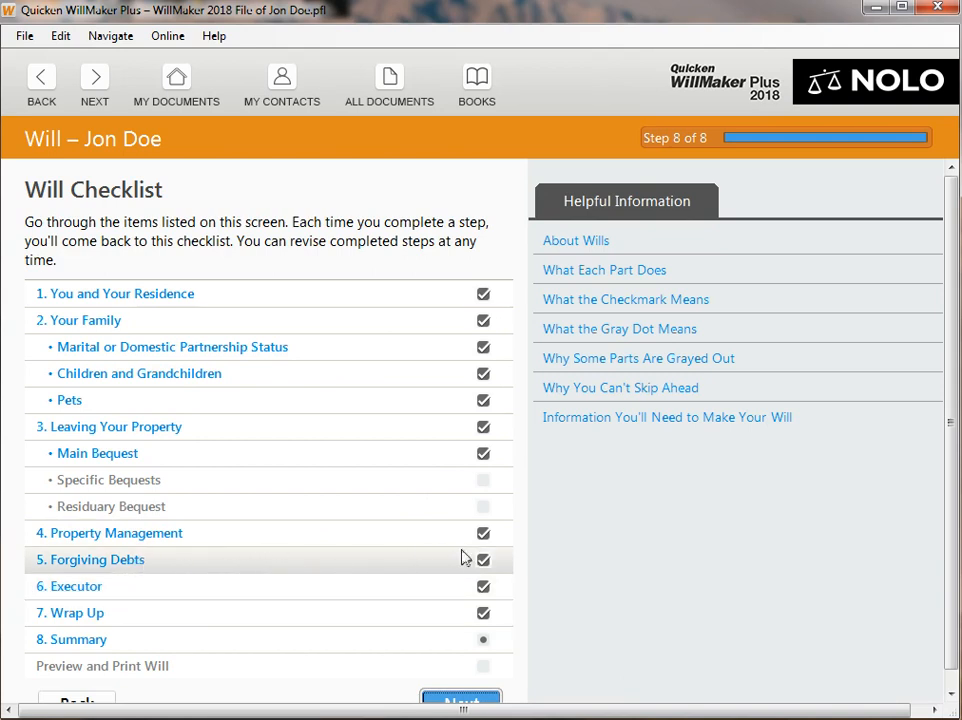
click(113, 563)
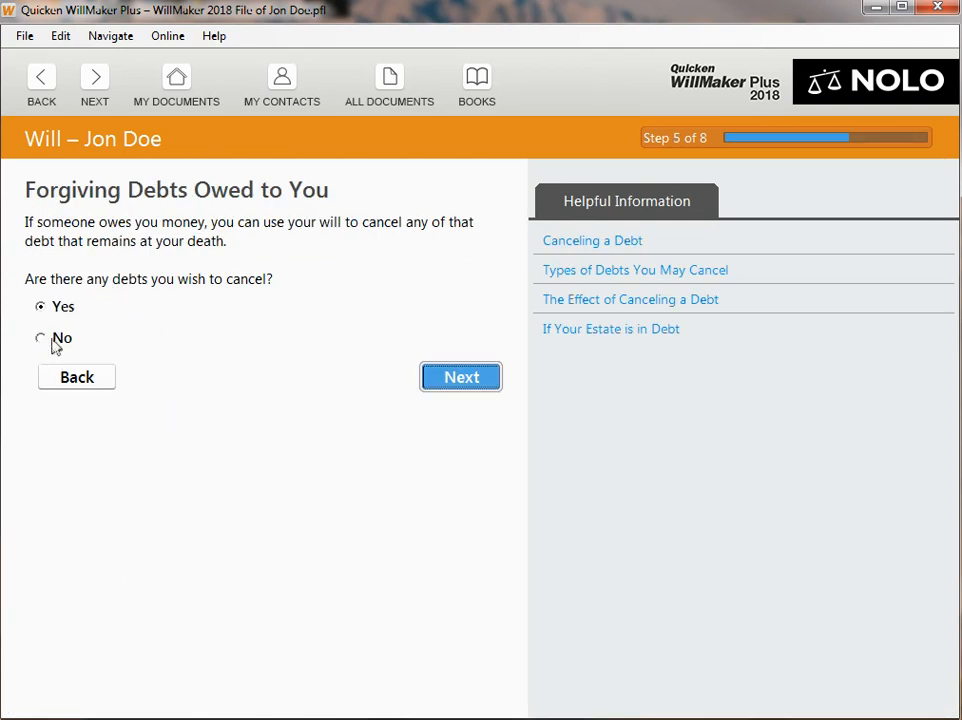
click(478, 378)
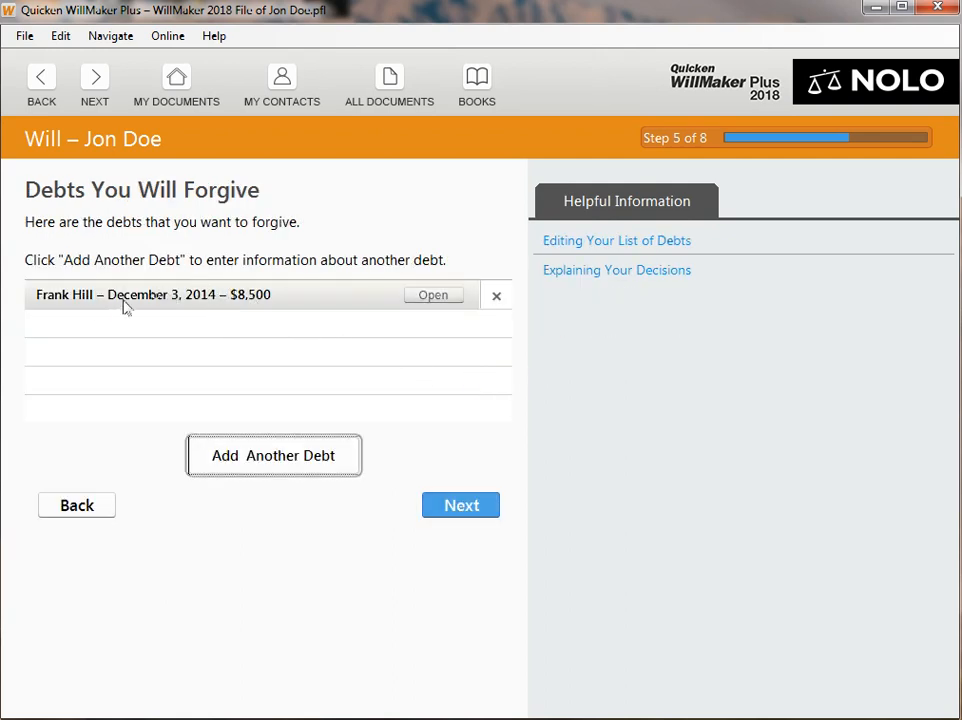
mouse_move(240, 295)
click(424, 298)
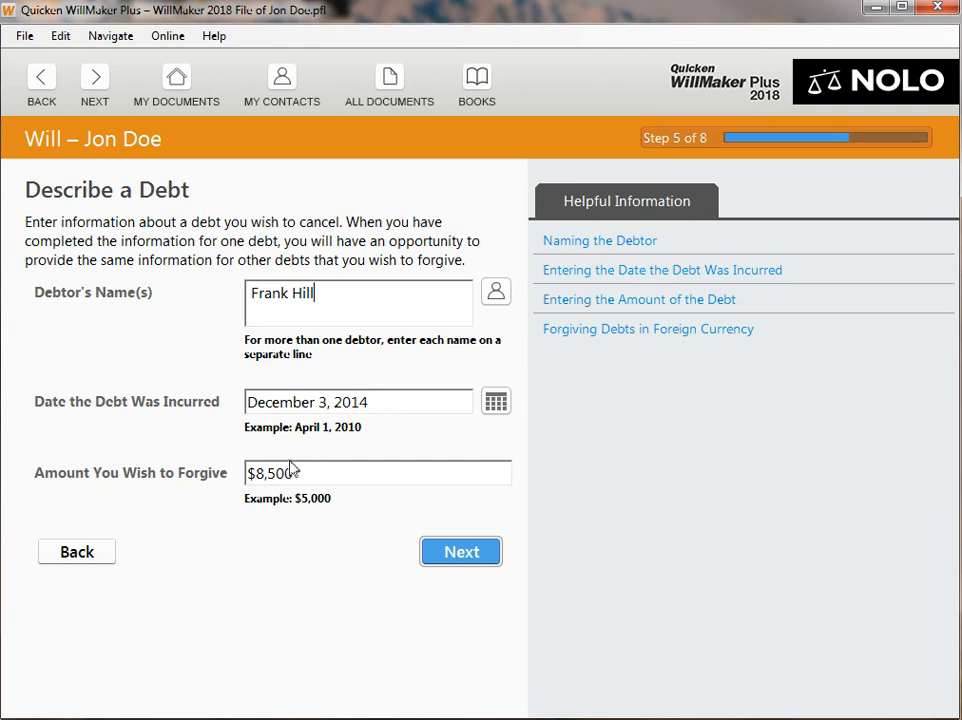
click(470, 556)
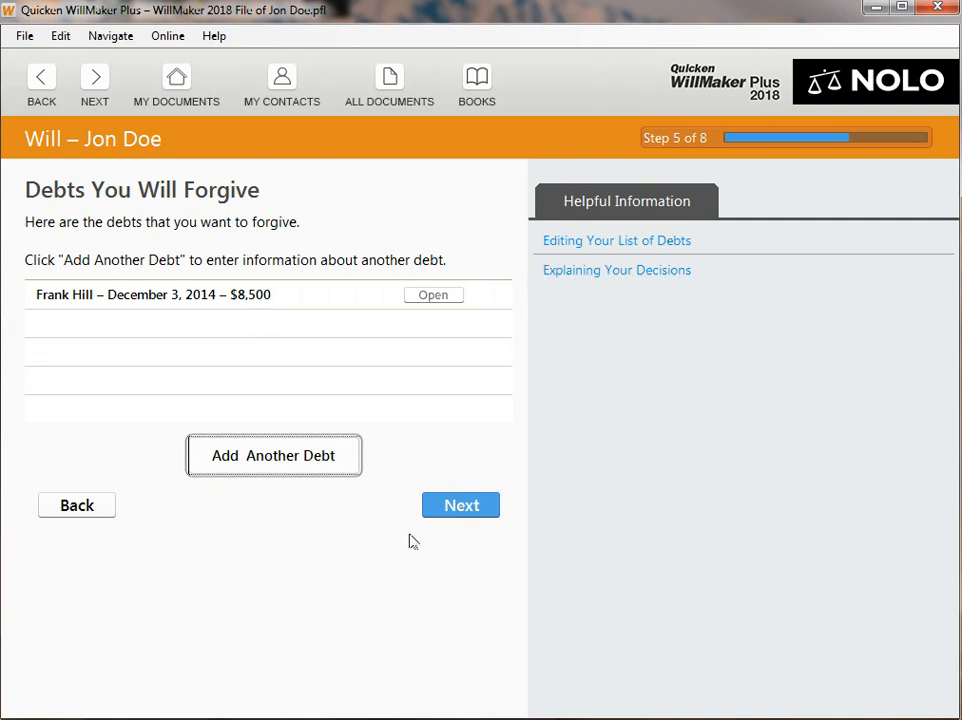
click(430, 296)
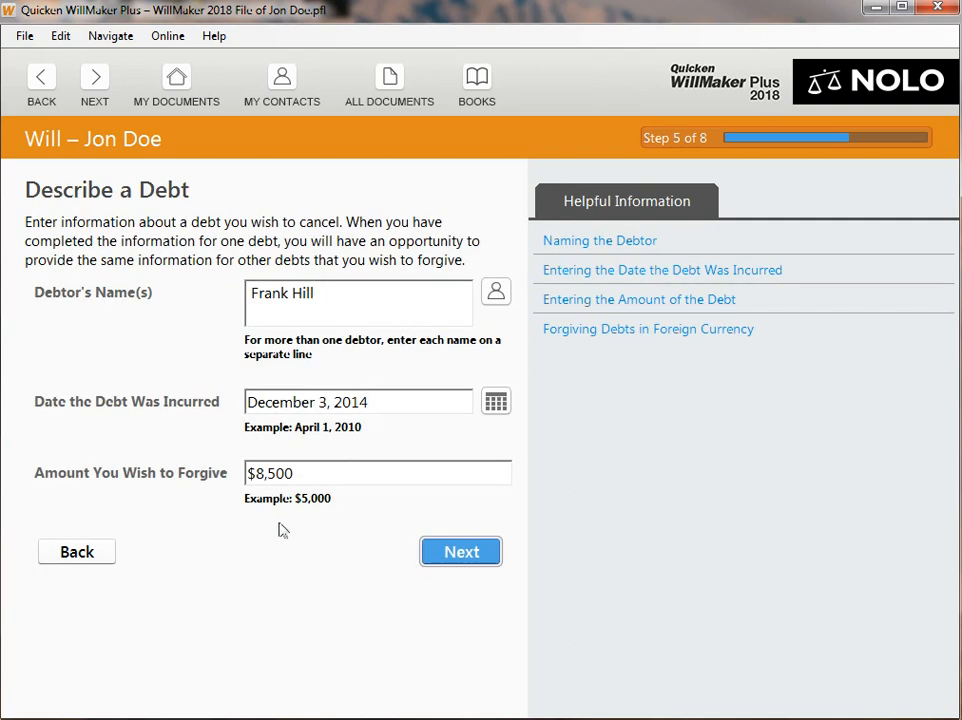
click(465, 558)
click(453, 508)
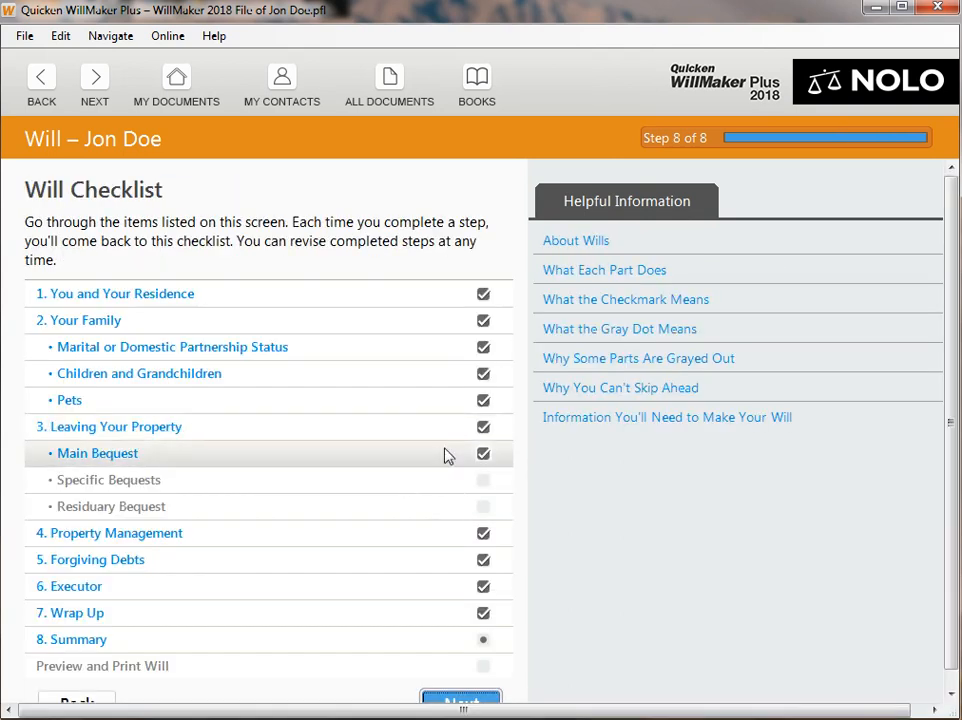
Begin the Executor step and read about executor duties and beneficiaries as executors.
click(83, 592)
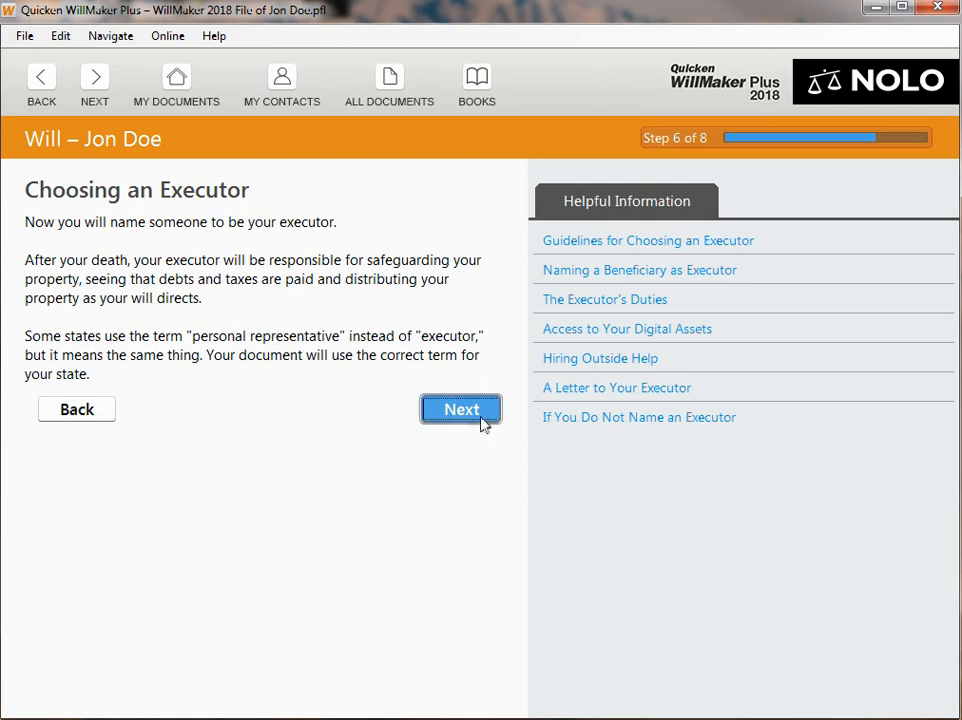
click(614, 308)
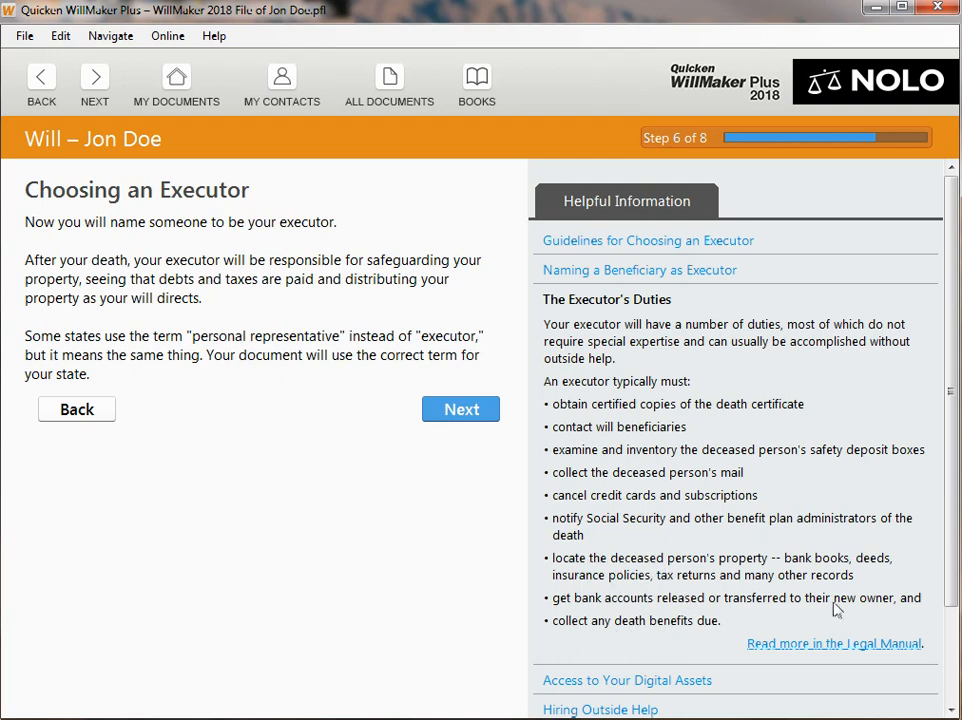
click(657, 281)
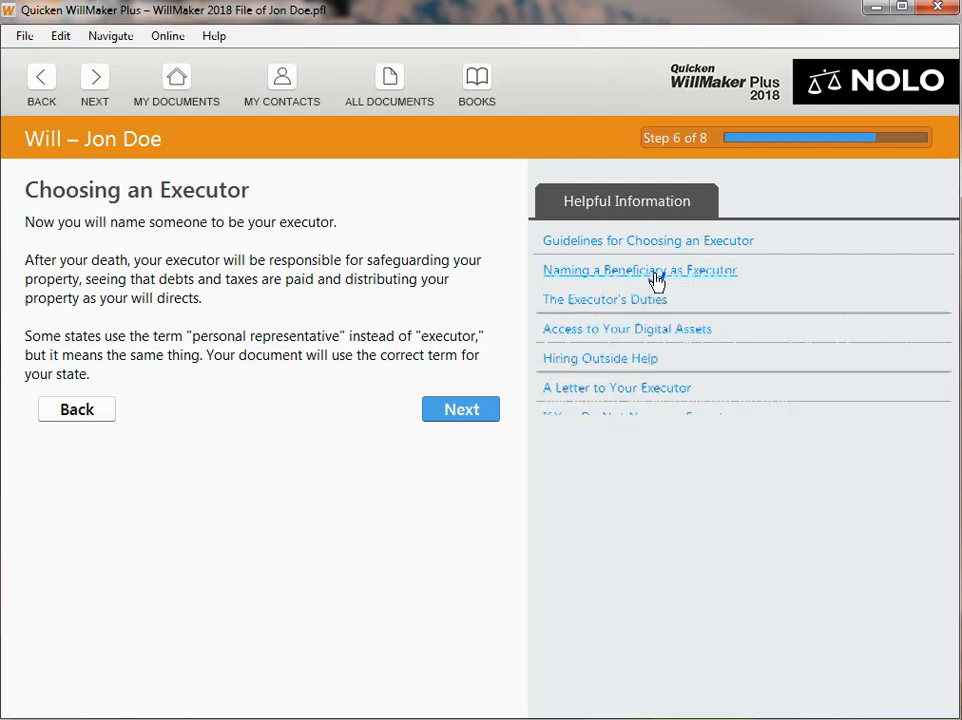
click(652, 274)
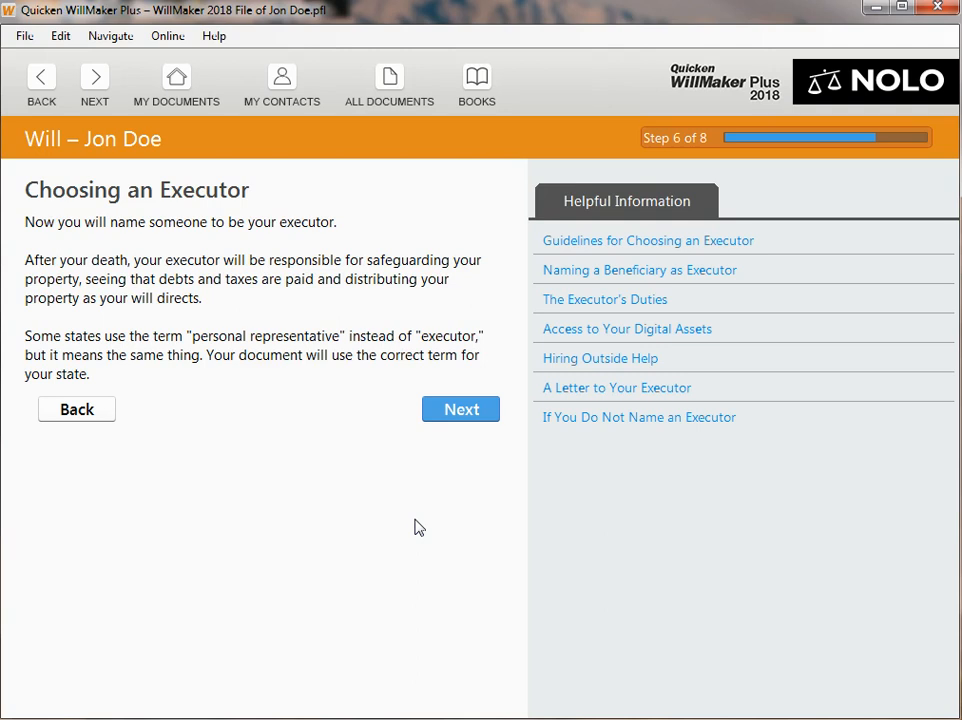
Choose one executor and proceed to name Jane Doe as a female executor.
click(484, 414)
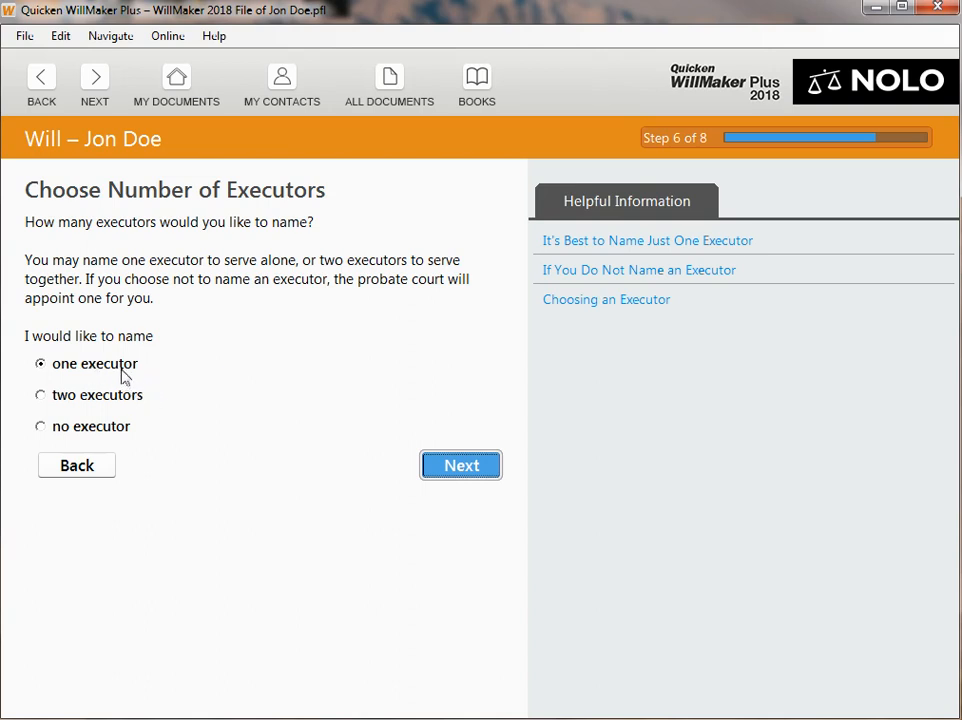
click(445, 473)
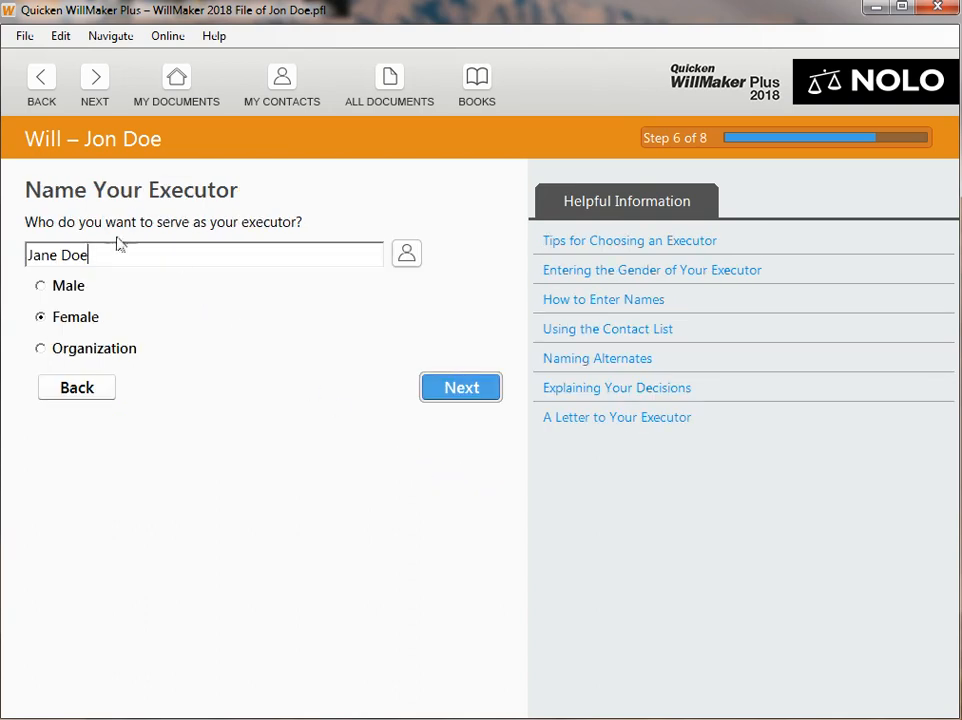
Keep Jane Doe as executor and choose one alternate executor, a male.
click(478, 389)
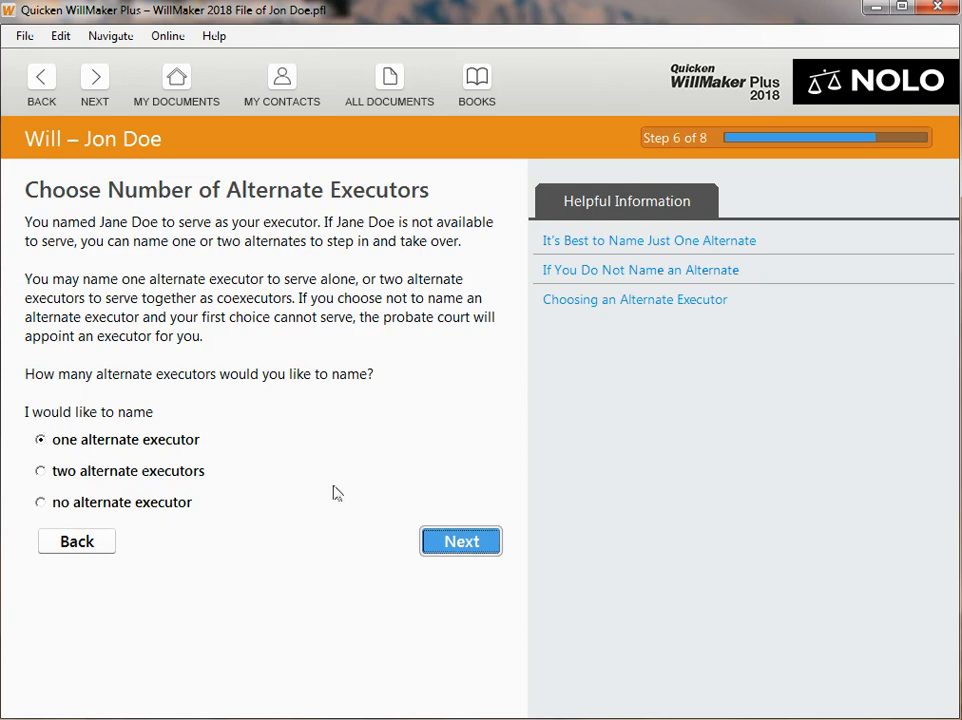
click(466, 541)
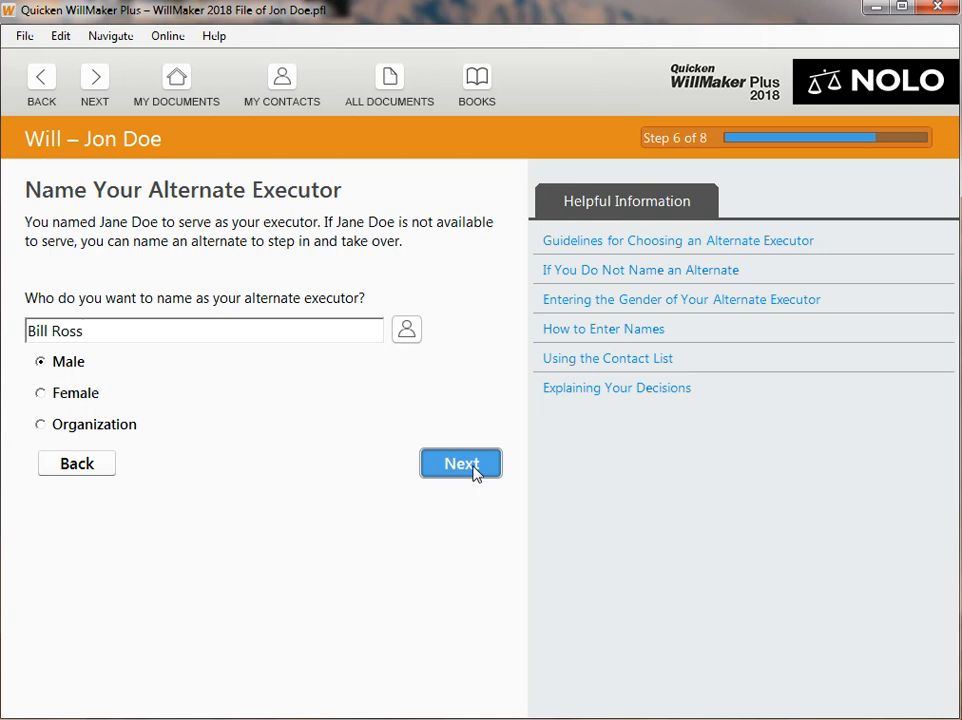
Name Doe Law Firm, an organization, as second alternate executor and finish the executor step.
click(474, 467)
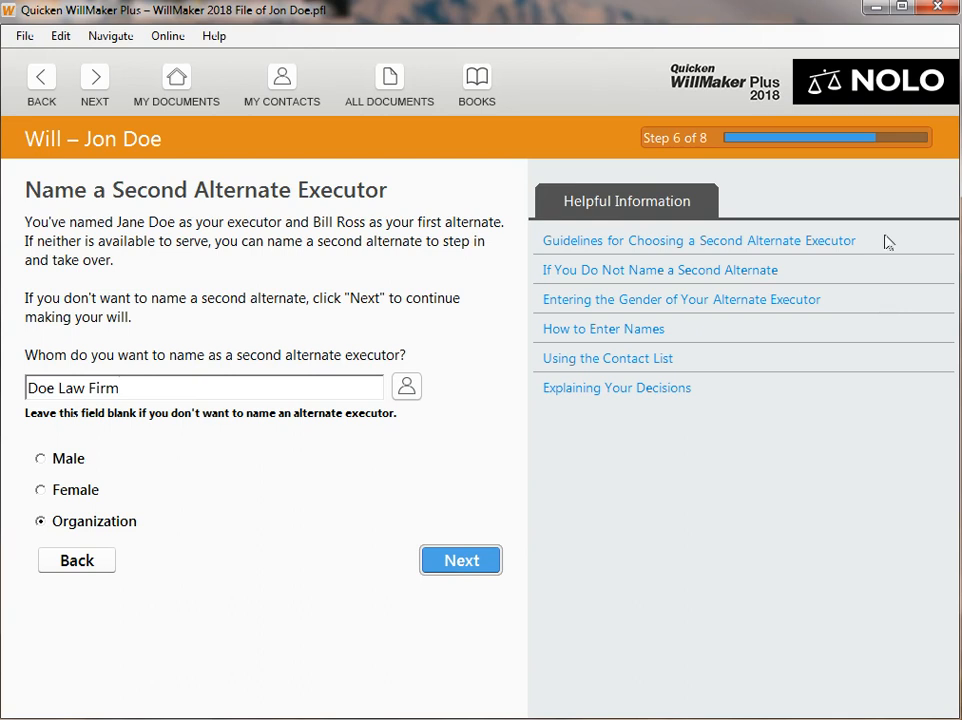
click(674, 272)
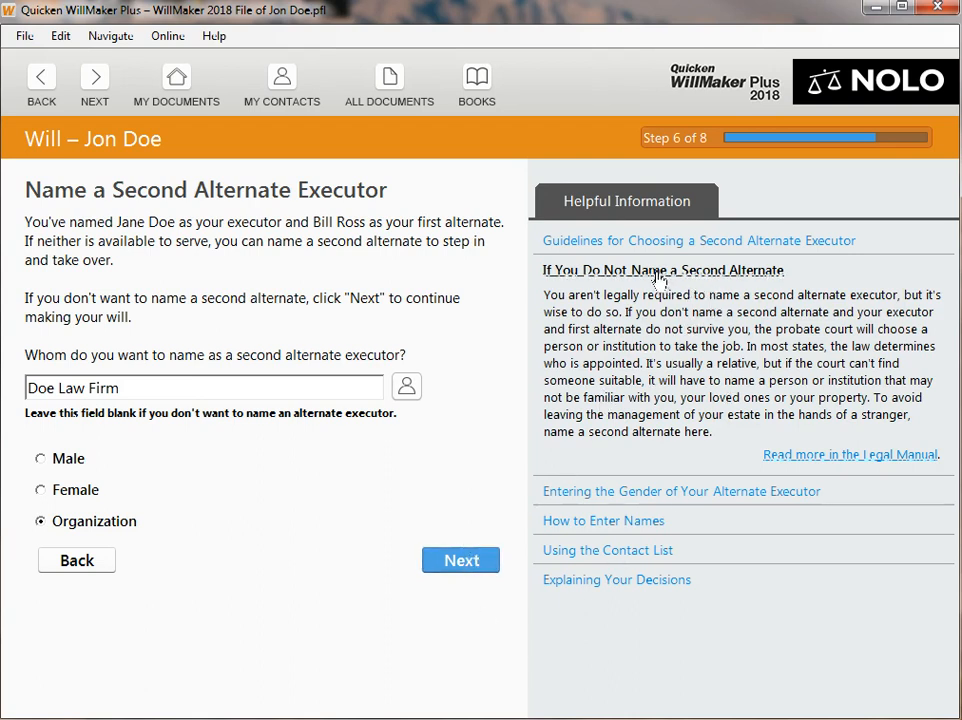
click(463, 566)
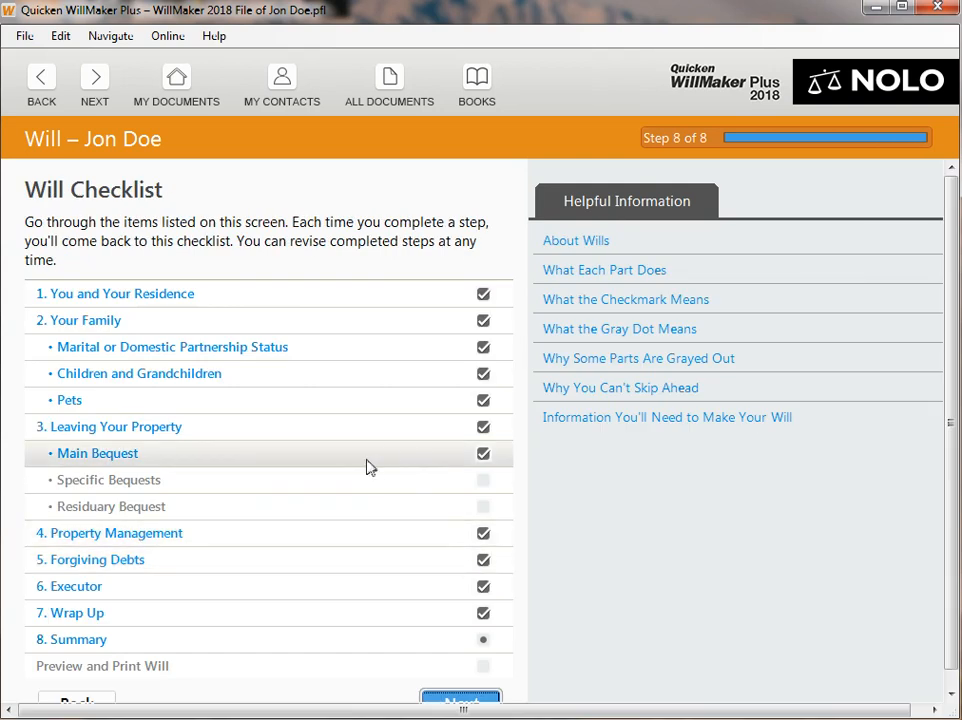
Start Wrap Up and view Doe Law Firm's extra details without changing them.
click(89, 622)
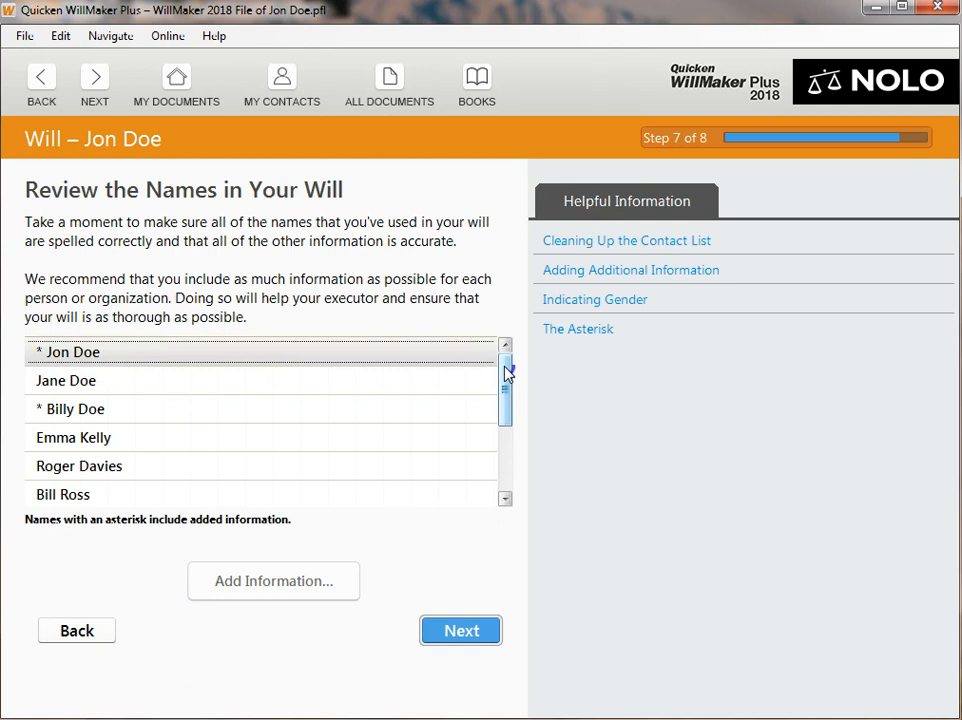
drag(507, 372, 513, 463)
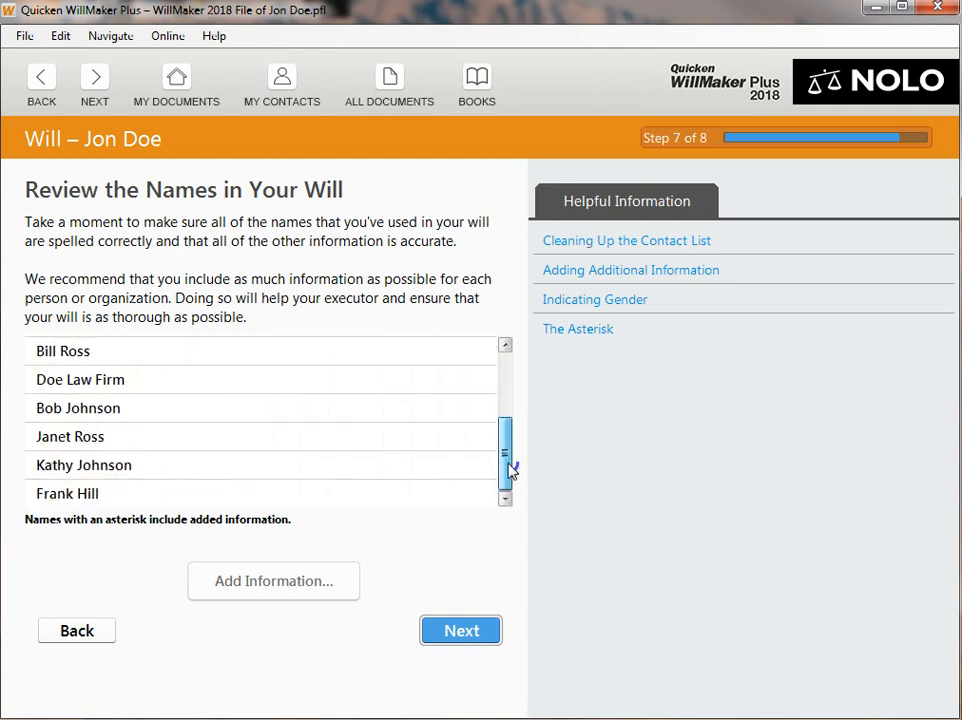
drag(511, 469, 527, 357)
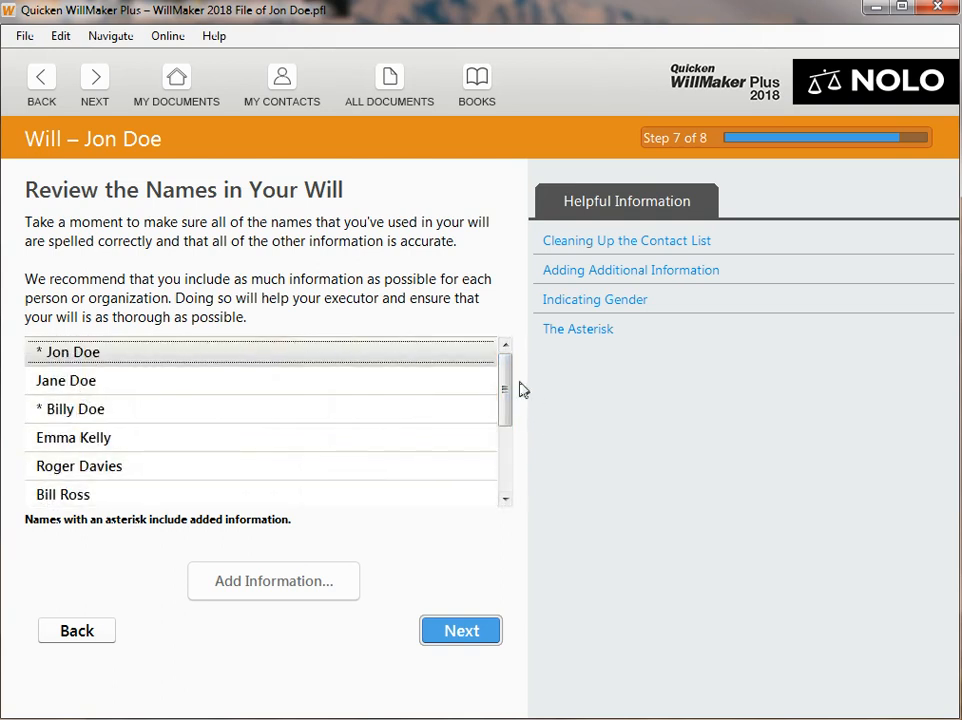
drag(507, 378, 490, 449)
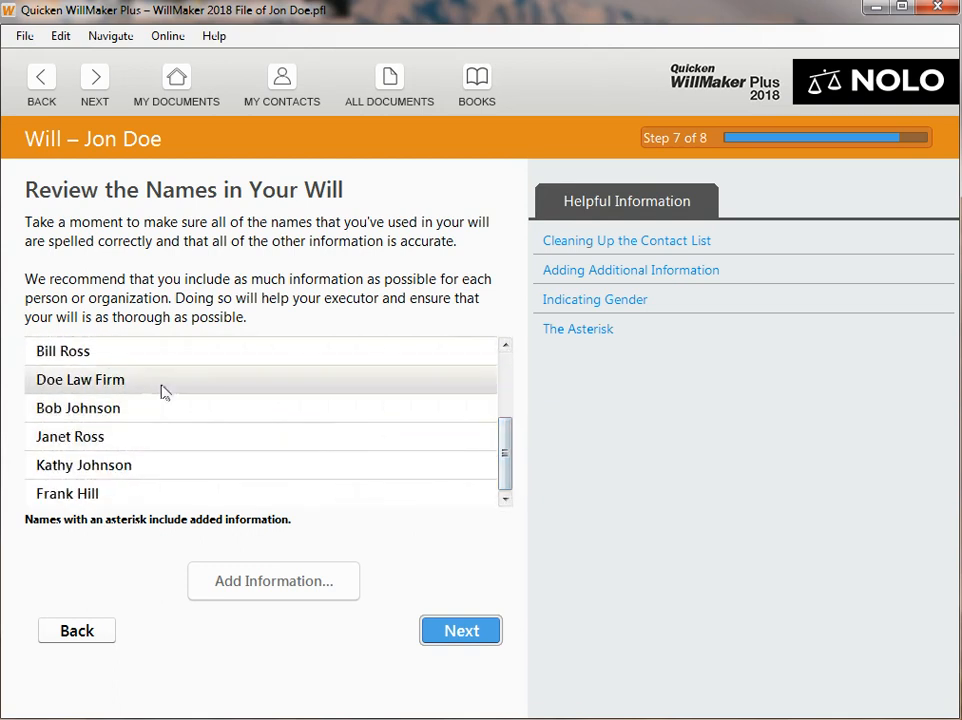
click(120, 388)
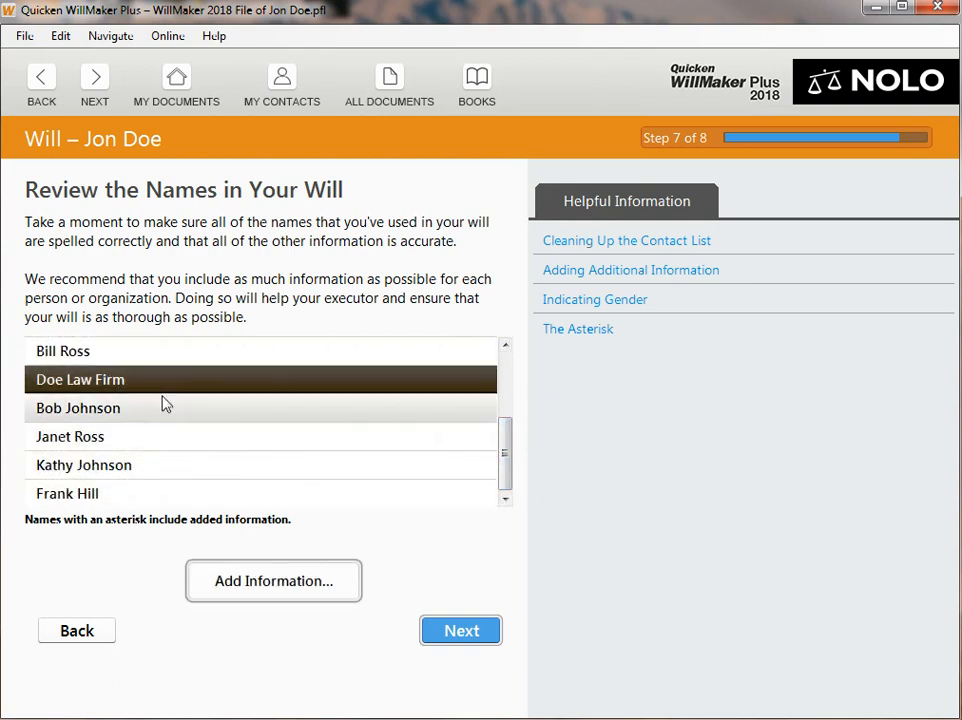
click(234, 581)
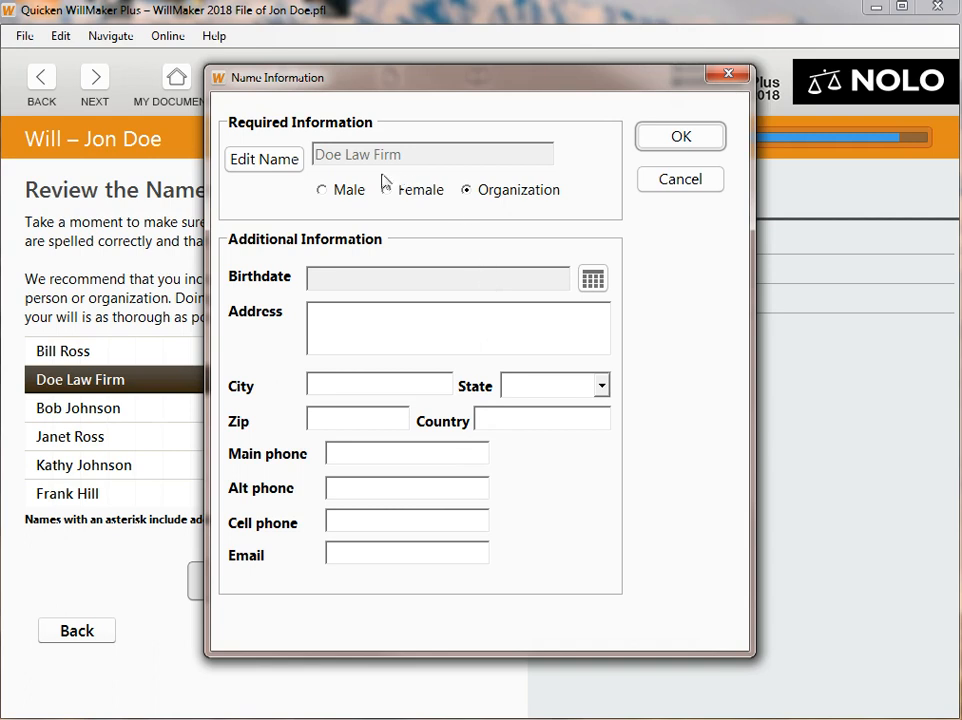
click(681, 183)
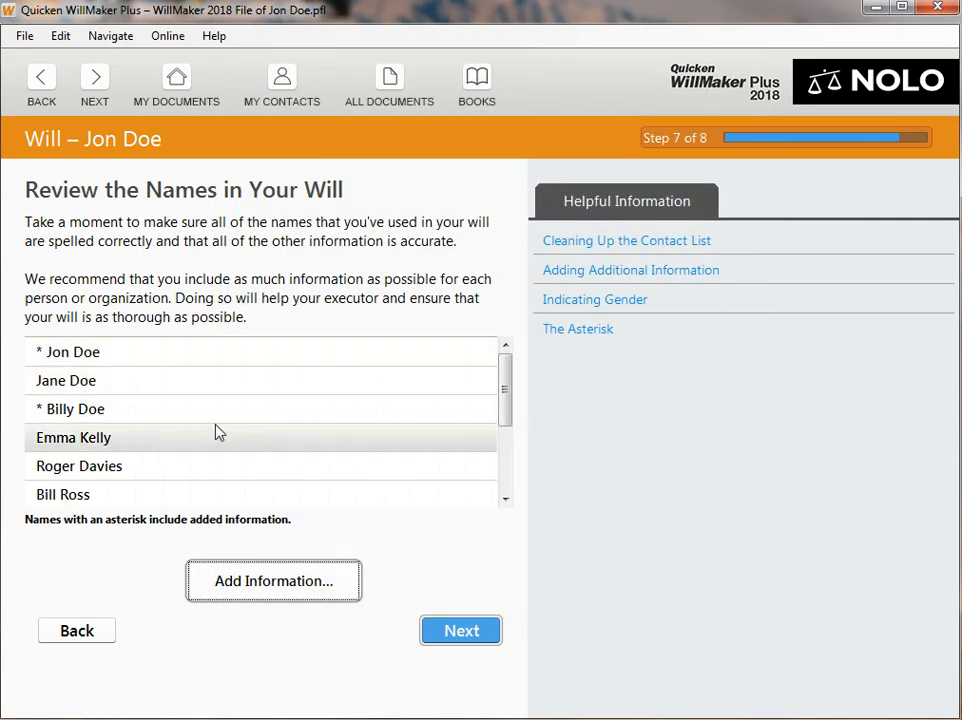
Check another person's details unchanged and continue to the Social Security number question.
click(108, 440)
click(268, 584)
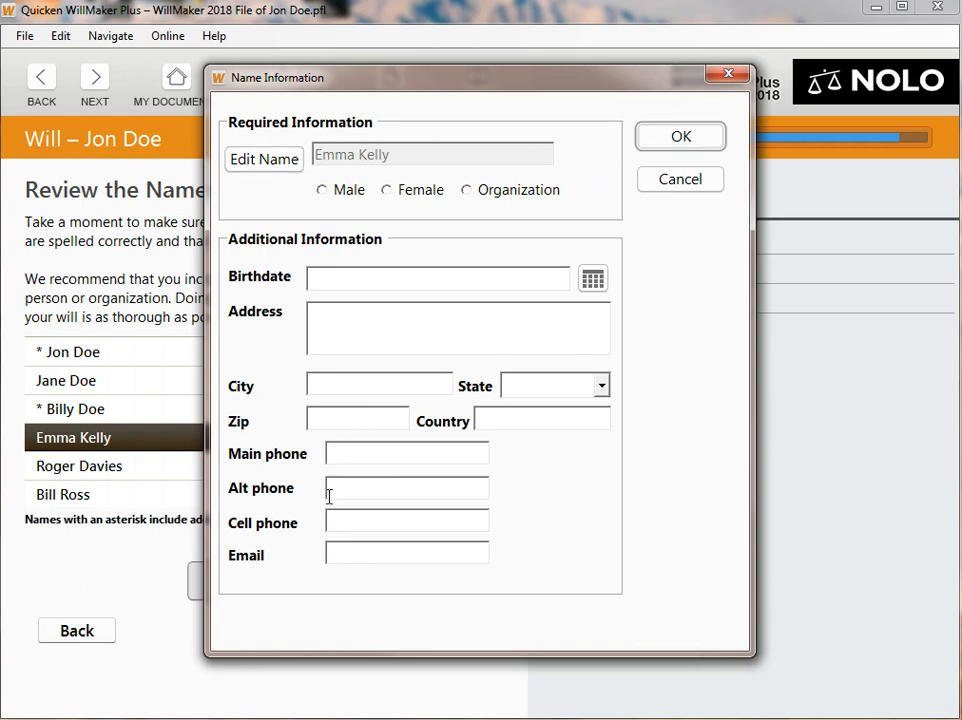
click(700, 179)
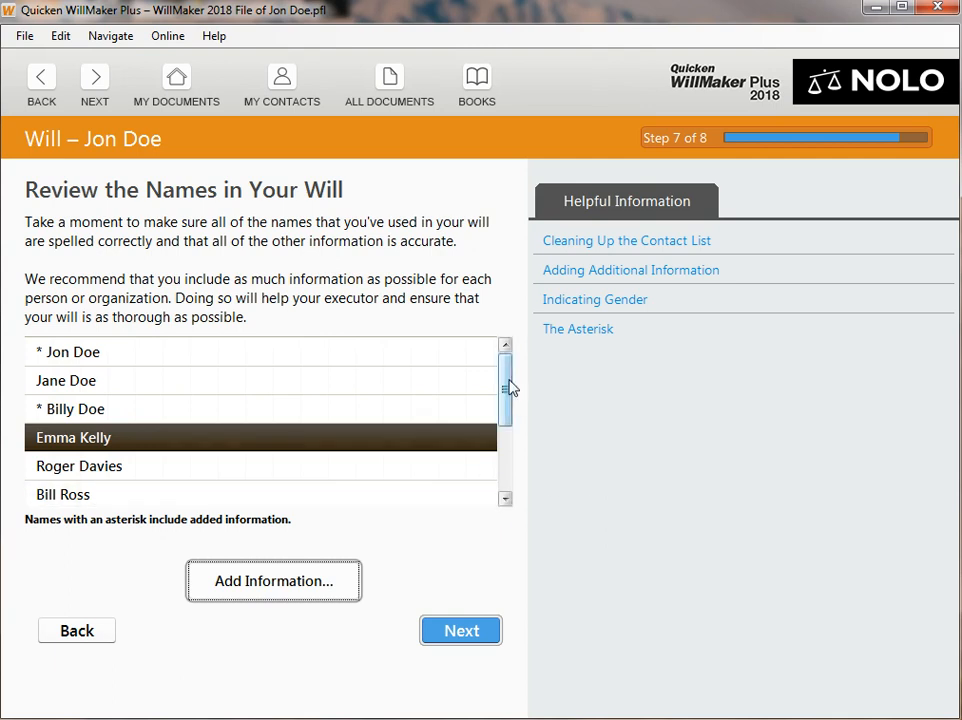
drag(507, 387, 504, 452)
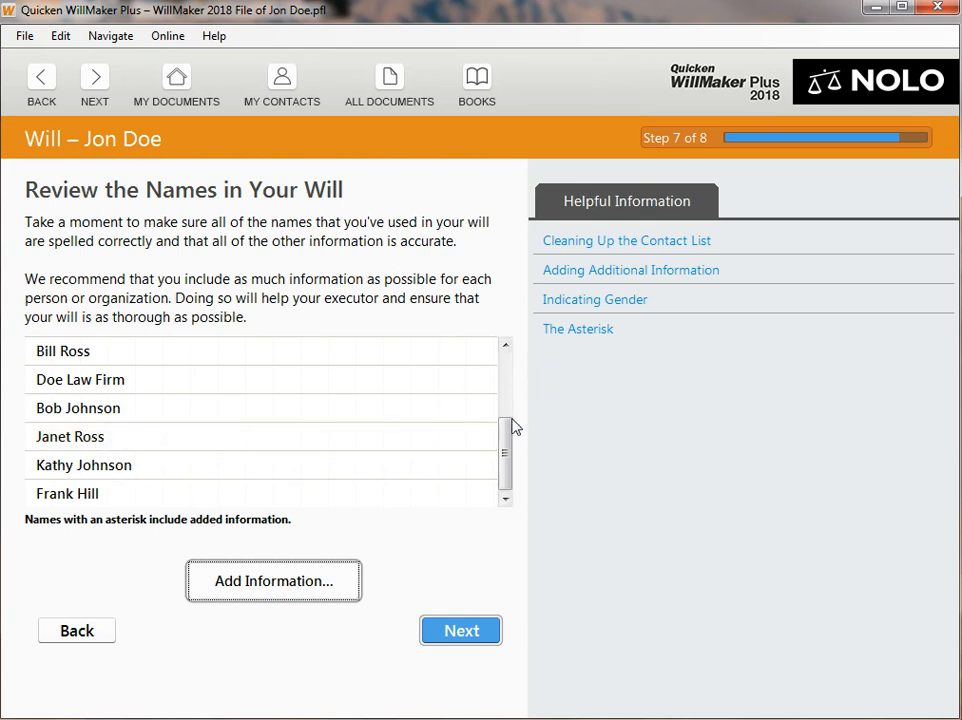
mouse_move(511, 438)
mouse_down()
mouse_move(511, 386)
mouse_move(533, 360)
mouse_move(533, 470)
mouse_up()
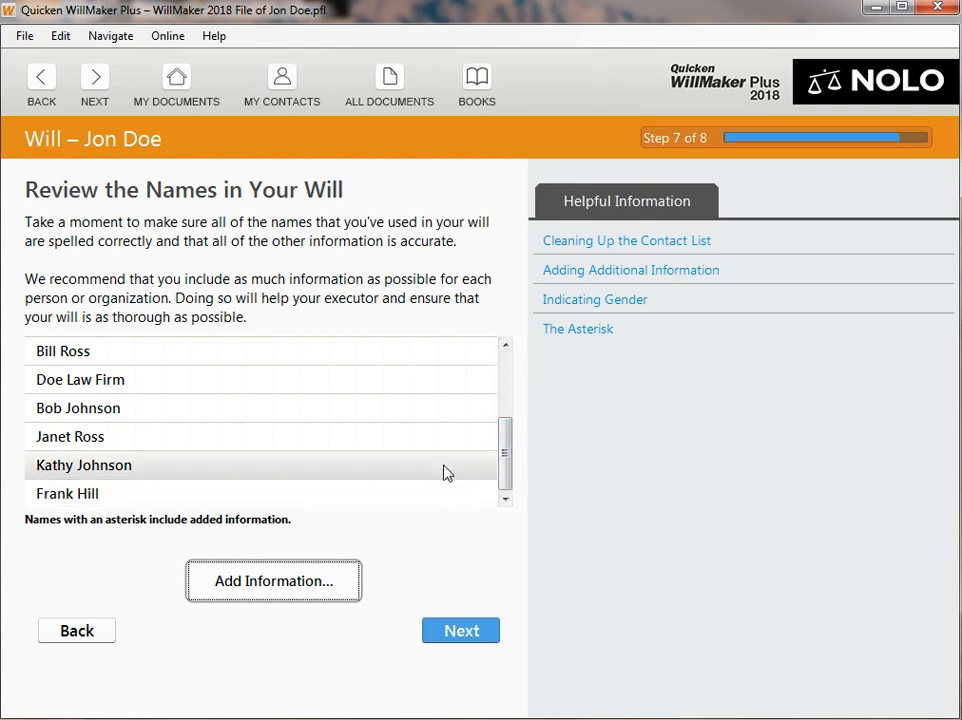
click(470, 634)
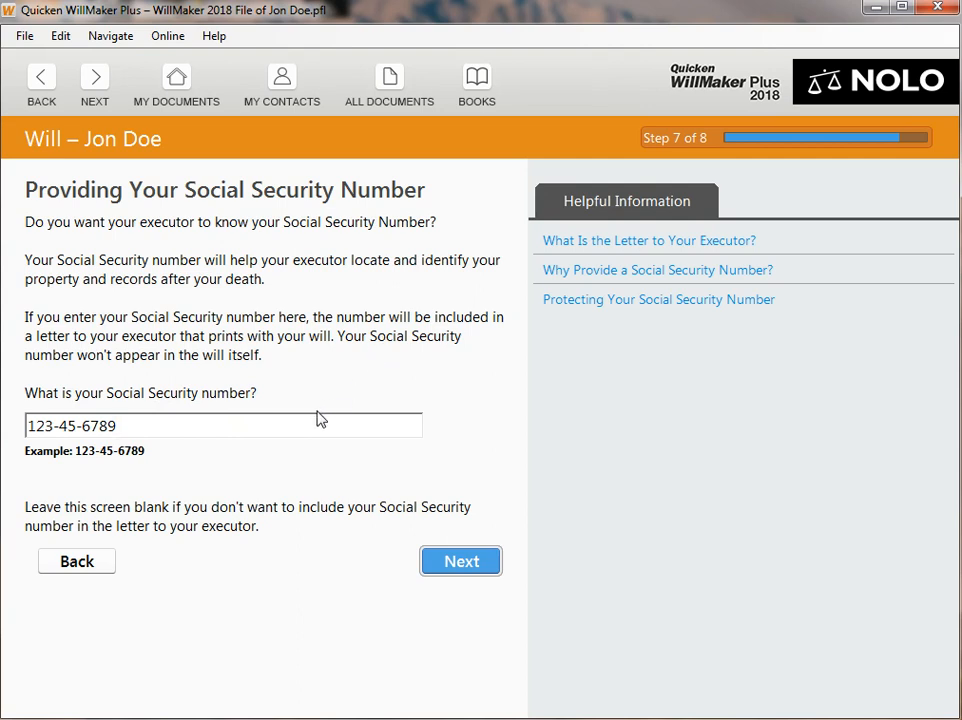
Keep the executor-letter Social Security number and complete the wrap-up step.
click(459, 564)
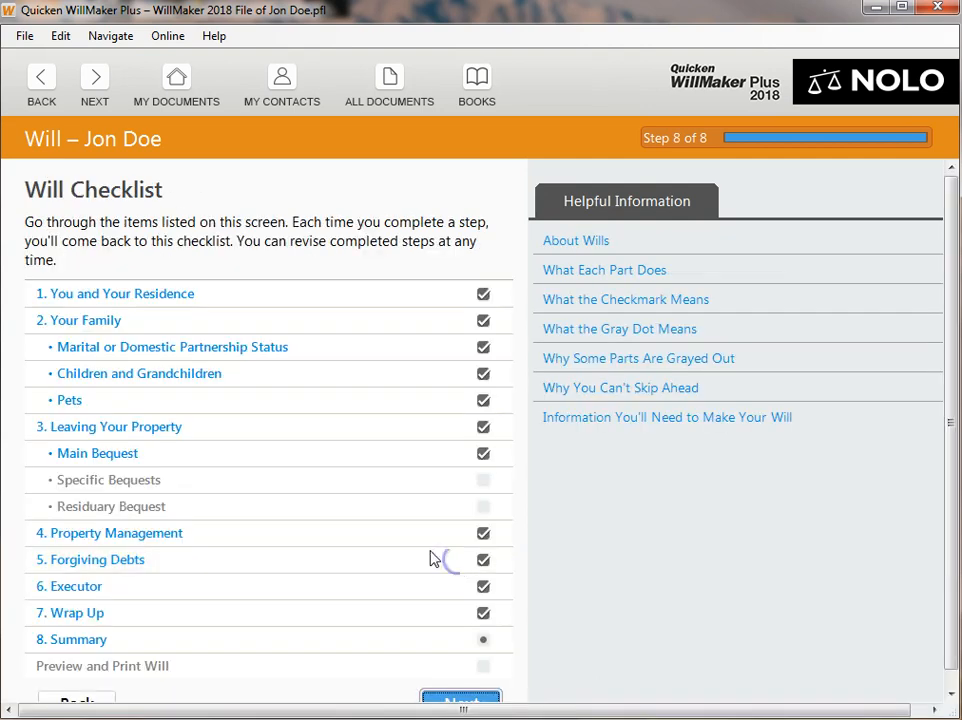
Read the Summary of Your Will and accept it, completing step 8 of 8.
click(92, 640)
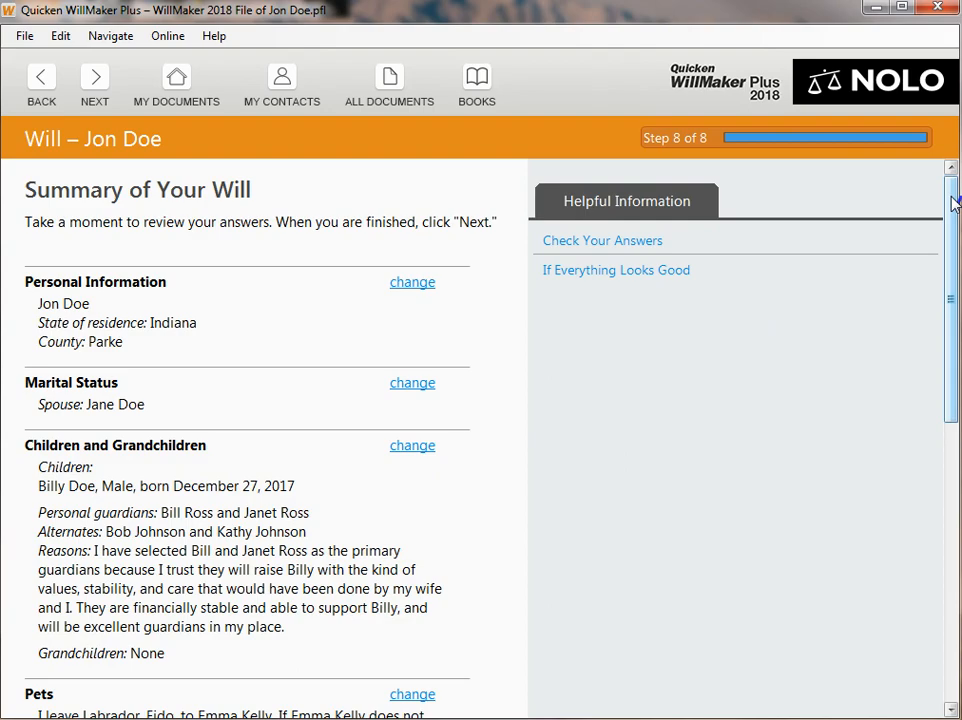
mouse_move(950, 200)
mouse_down()
mouse_move(910, 326)
mouse_move(932, 515)
mouse_up()
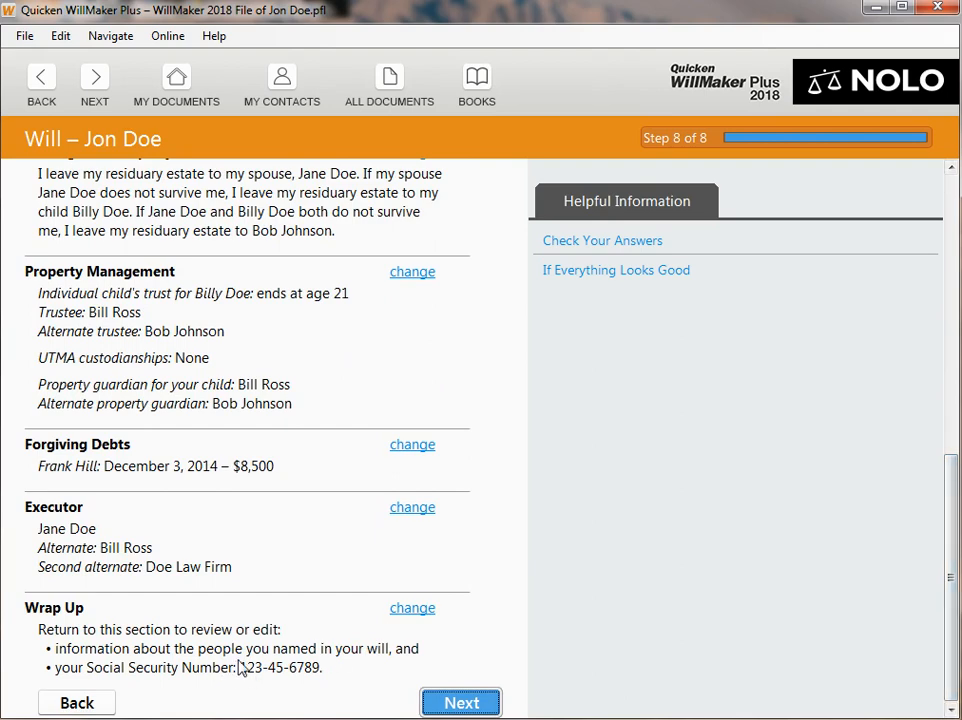
scroll(275, 632, up, 2)
scroll(277, 632, up, 2)
scroll(277, 632, up, 7)
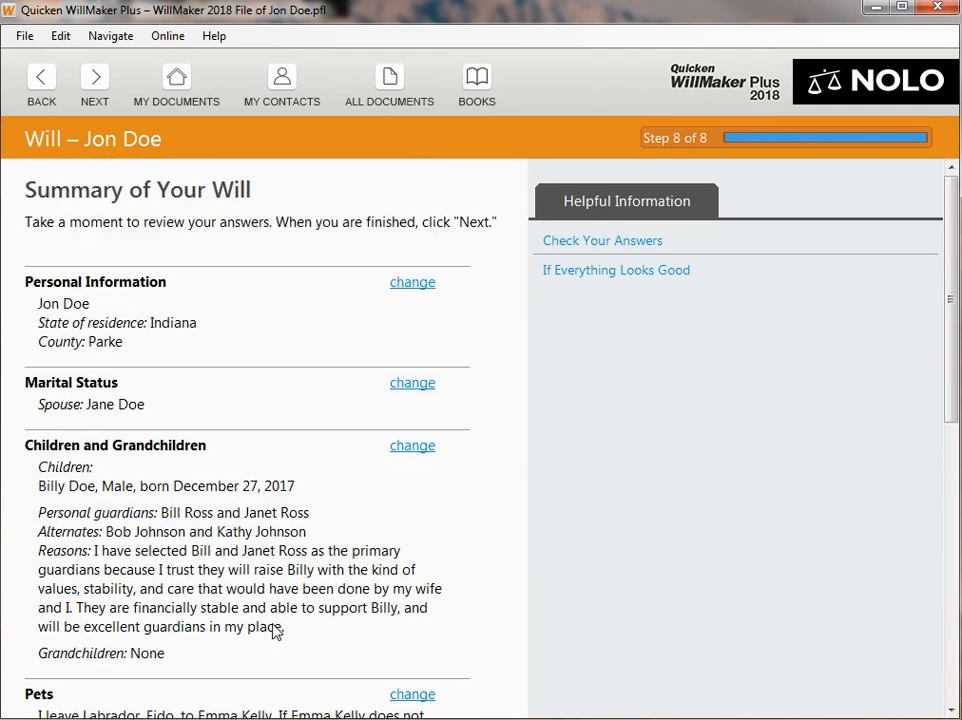
scroll(272, 610, down, 10)
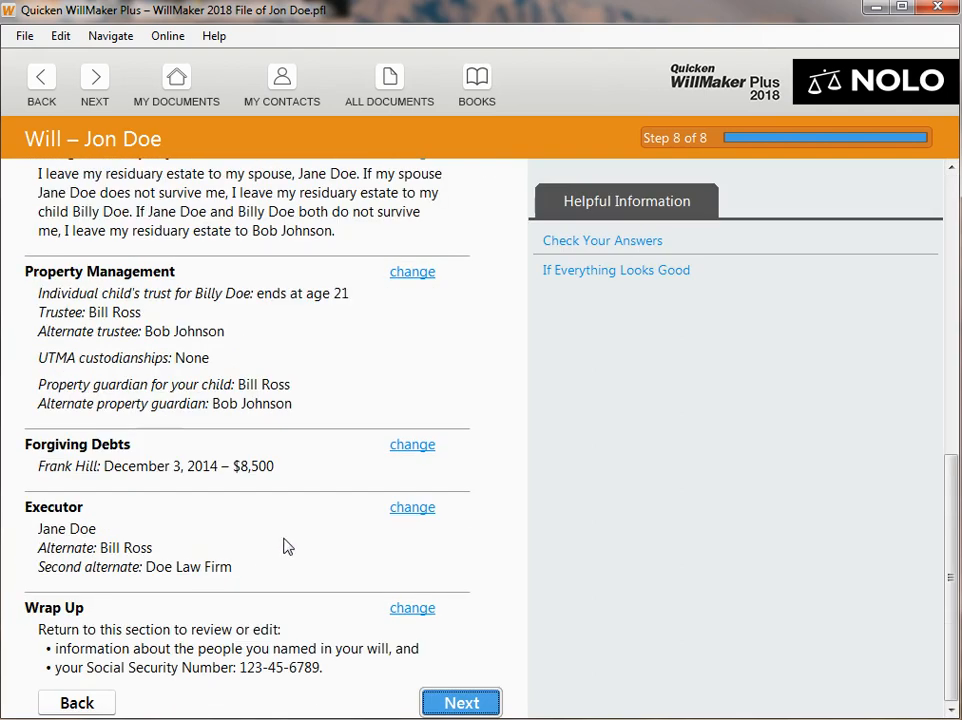
click(465, 704)
scroll(431, 494, down, 1)
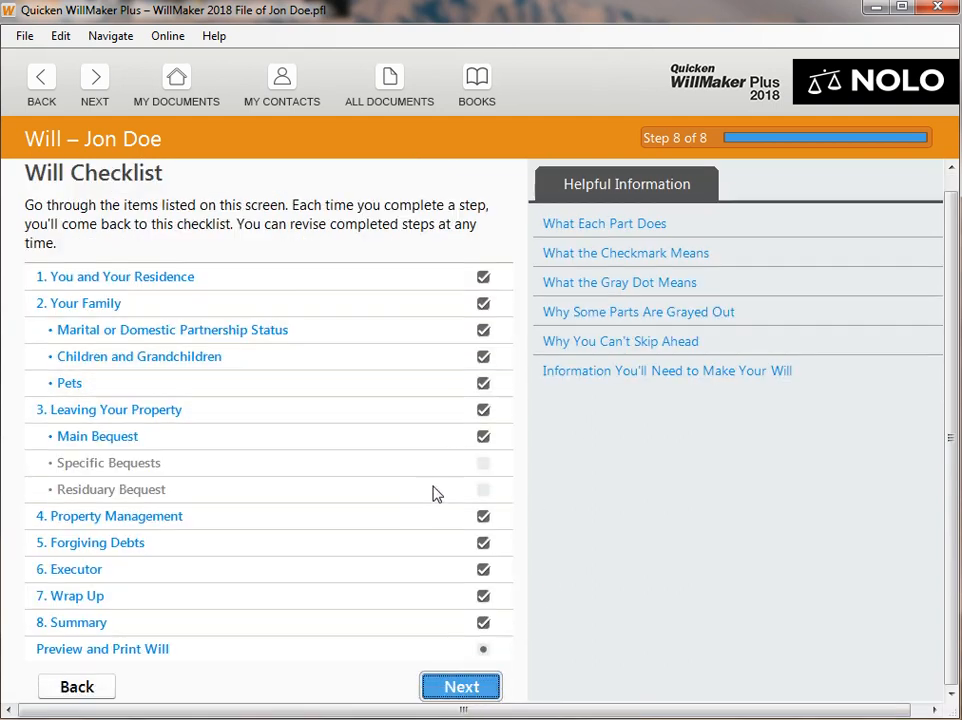
click(479, 692)
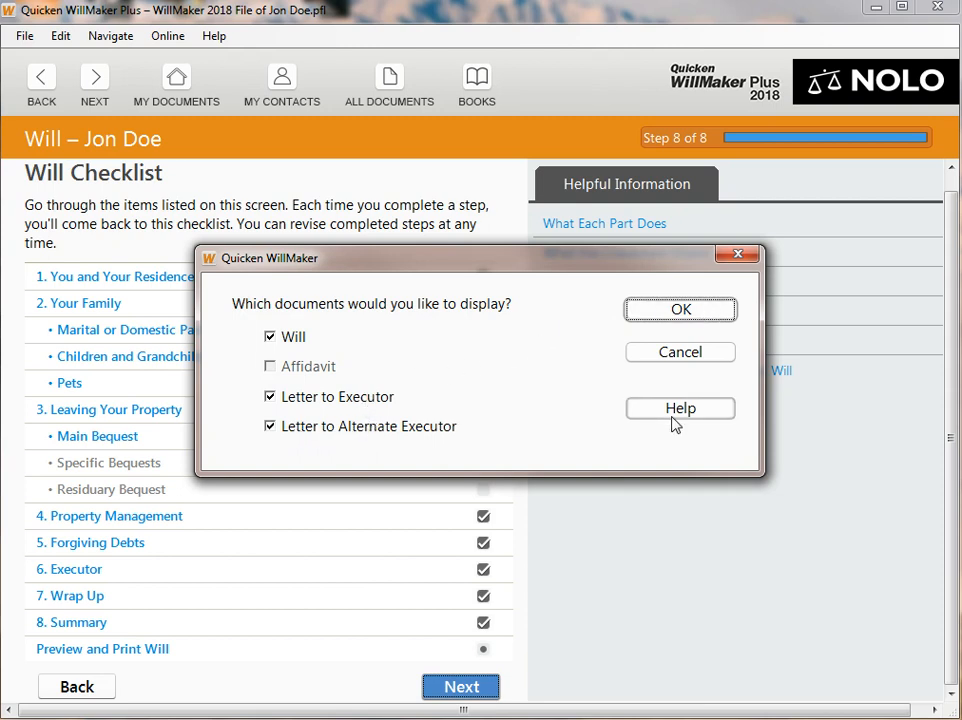
click(677, 355)
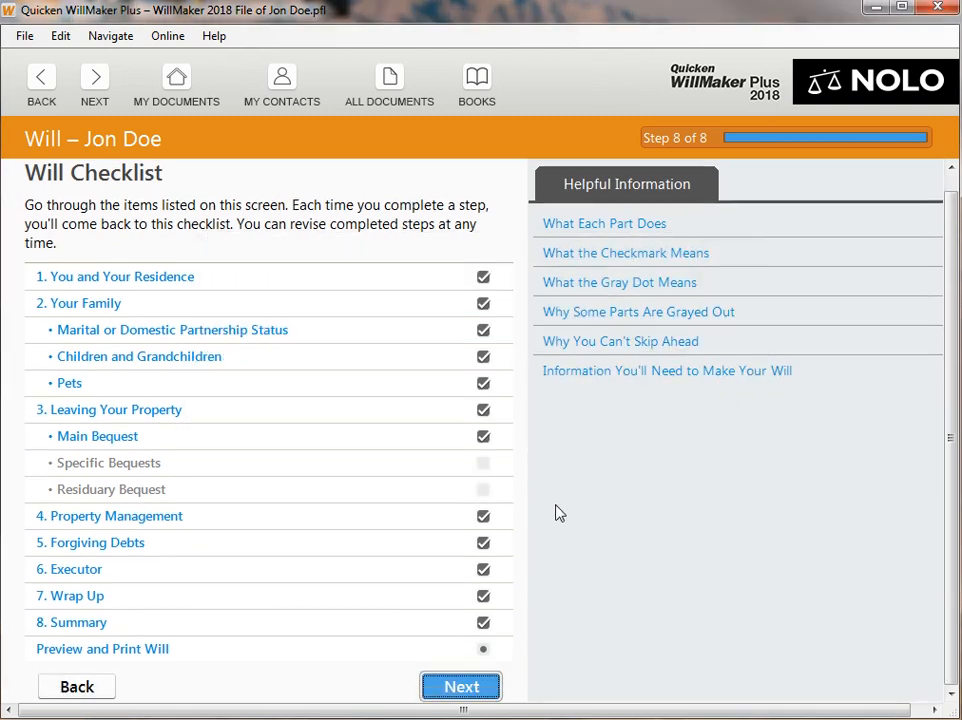
scroll(559, 513, up, 1)
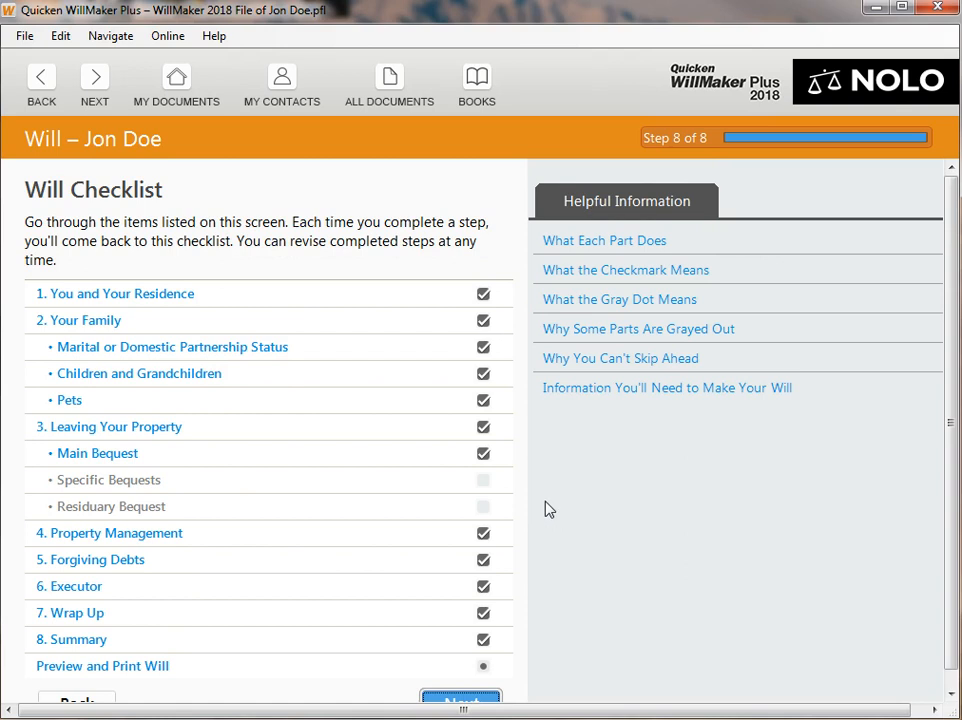
Save Jon Doe's completed will via File > Save.
click(24, 37)
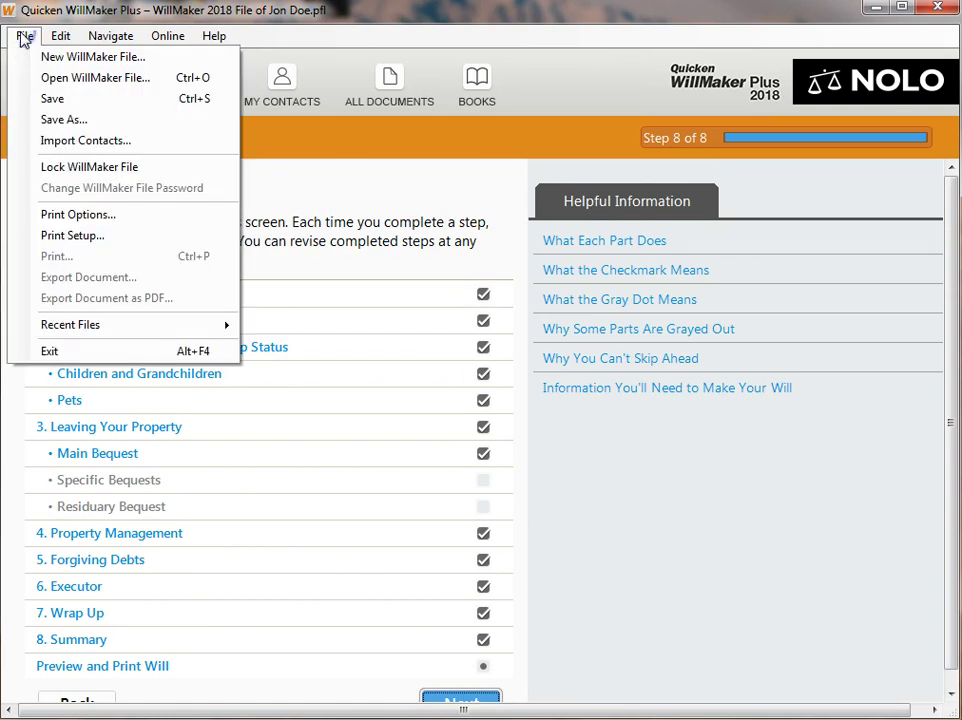
click(52, 103)
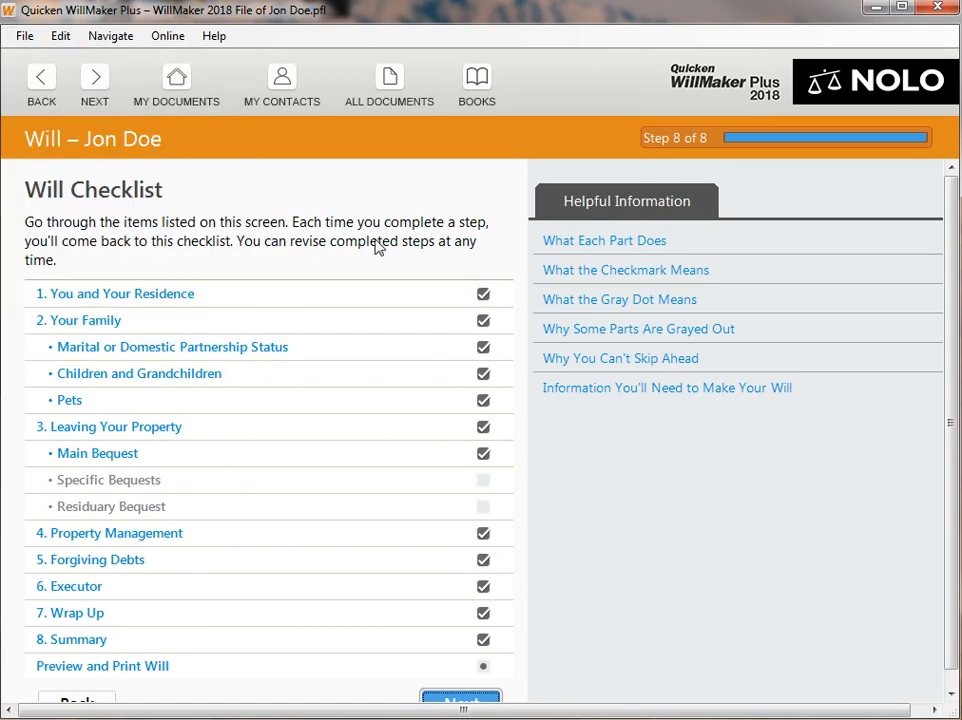